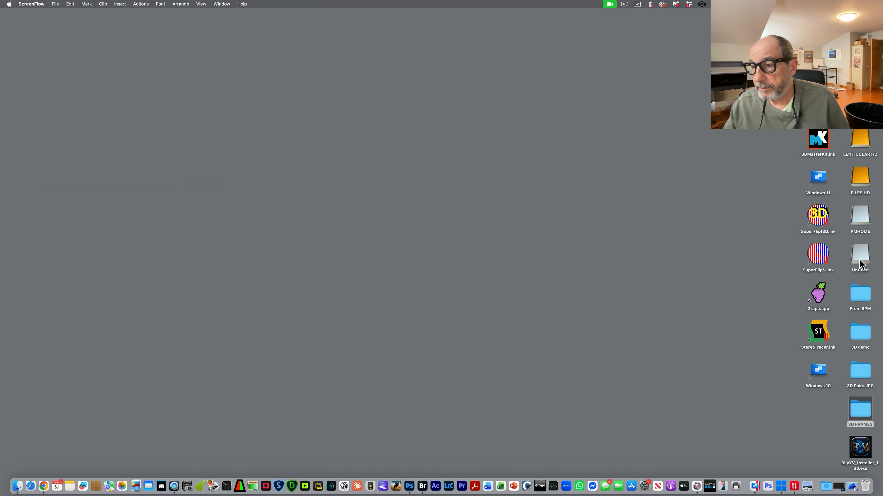
Open the DCIM/100MSDCF folder on the Untitled card, then enlarge and reposition its window to show more of the files
double_click(860, 255)
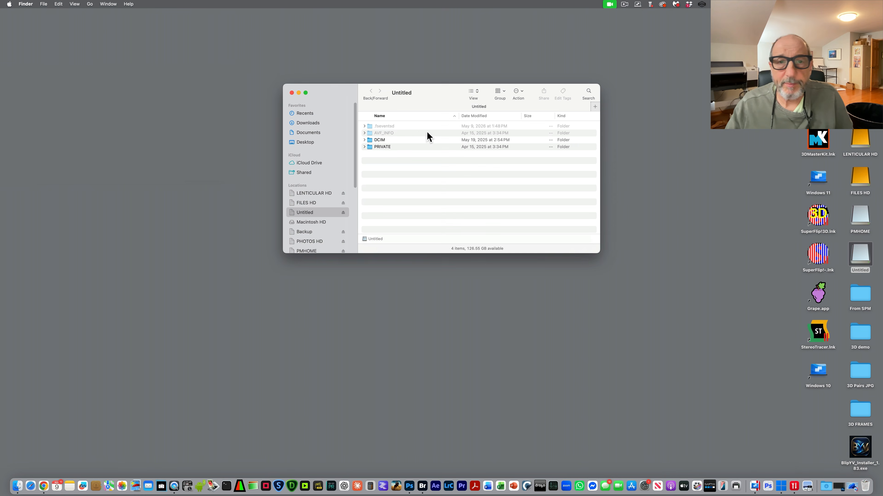
double_click(385, 142)
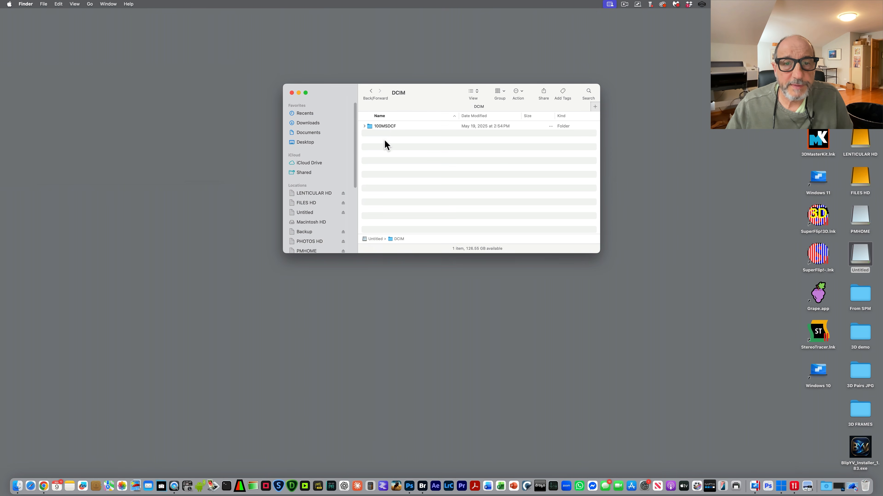
left_click(385, 127)
double_click(386, 126)
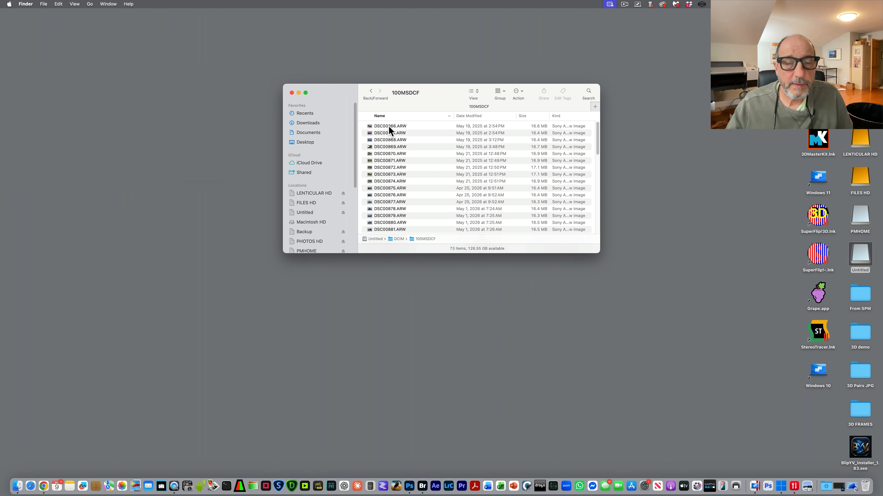
left_click_drag(597, 254, 626, 378)
left_click_drag(449, 111, 332, 101)
Create a new folder named LEFT on the desktop
left_click(574, 124)
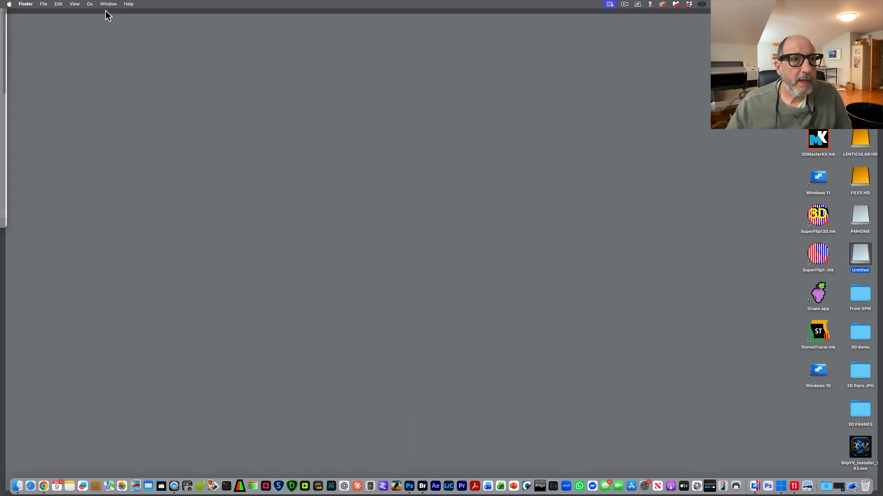
left_click(43, 4)
left_click(45, 22)
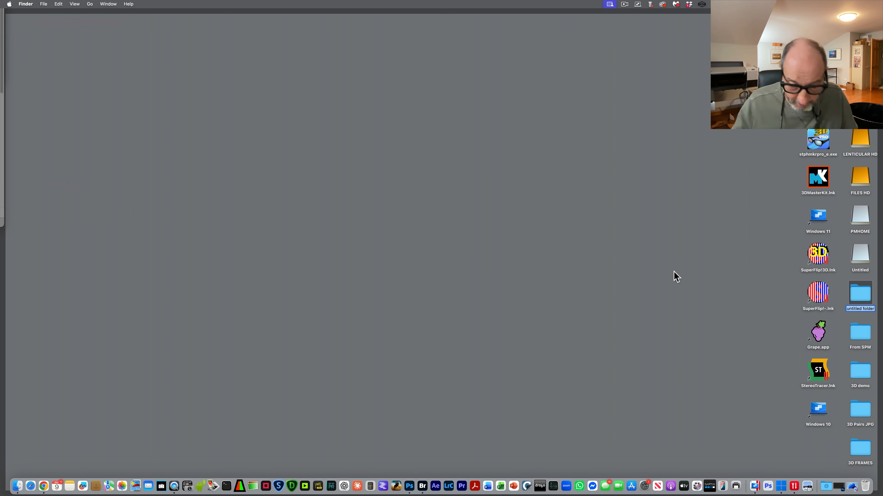
type("LEFT")
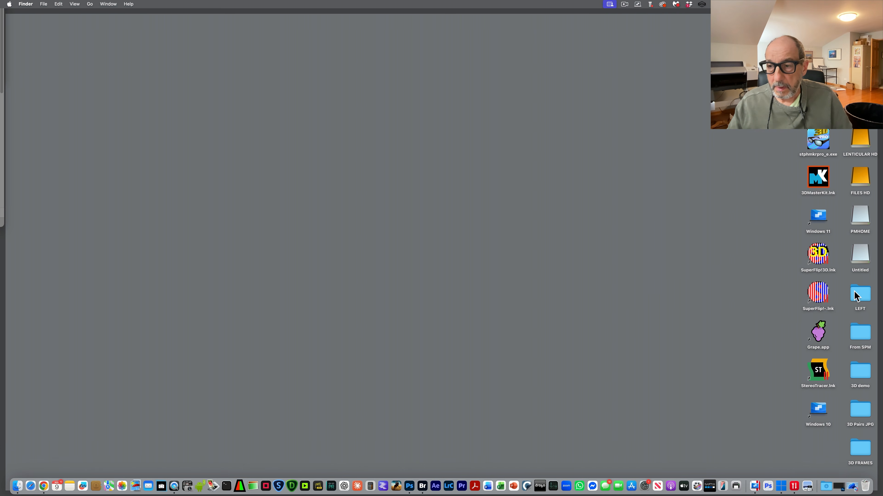
Copy all ARW files from the Untitled card's 100MSDCF folder into the LEFT folder and close the LEFT window
double_click(860, 295)
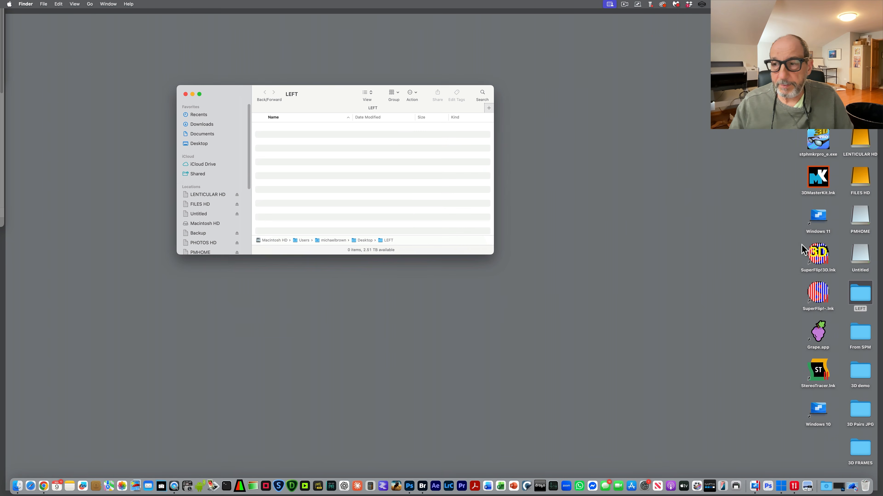
left_click(771, 263)
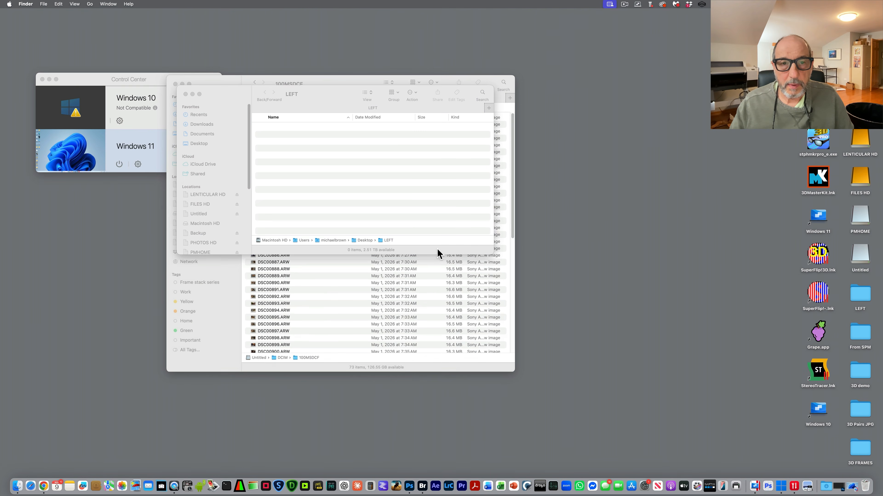
left_click_drag(358, 80, 618, 105)
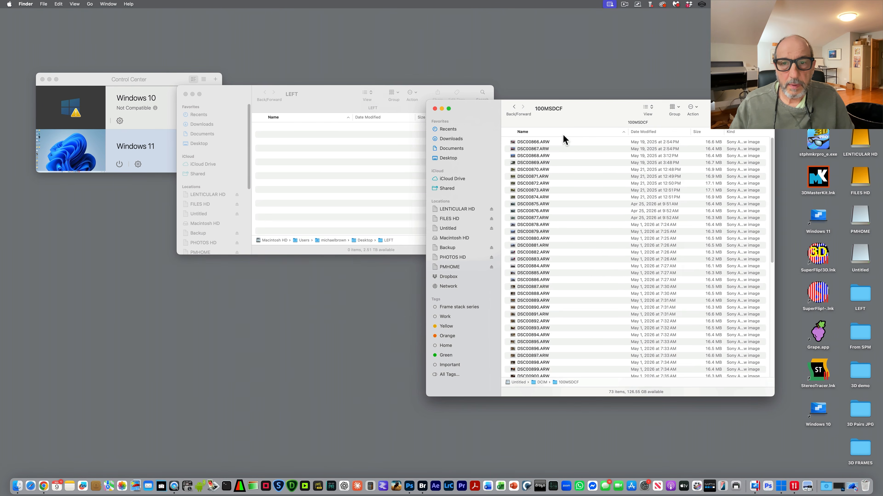
left_click(552, 143)
key("cmd+a")
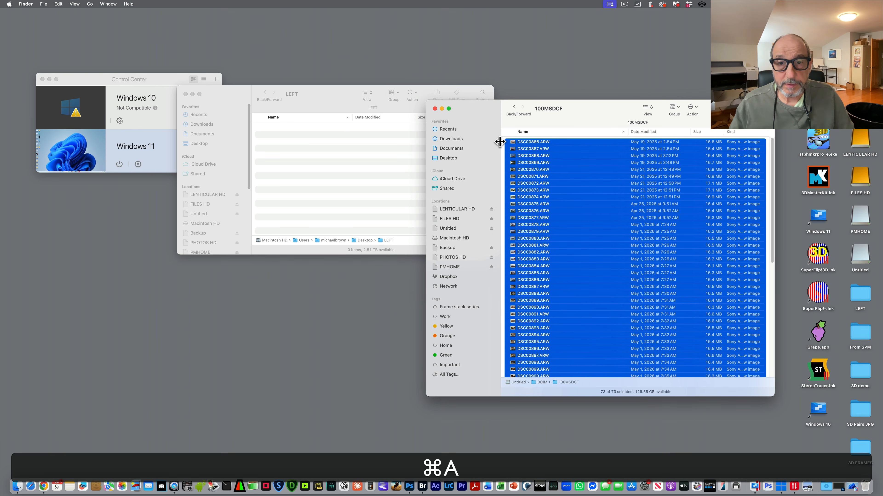
left_click_drag(512, 145, 360, 143)
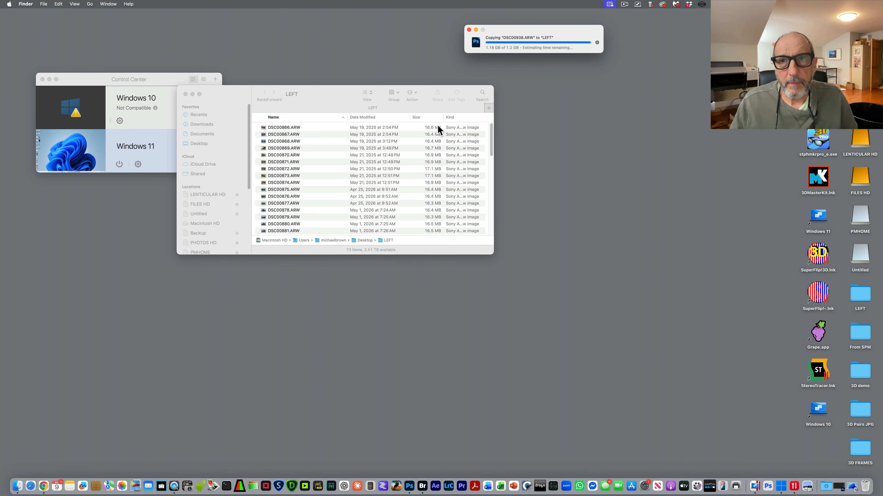
left_click(185, 93)
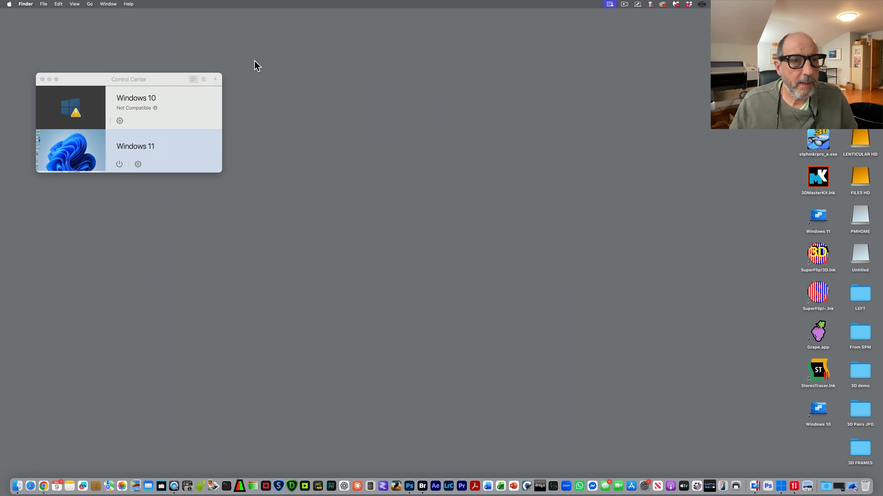
Create a new folder named RIGHT on the desktop and open it
left_click(43, 5)
left_click(52, 22)
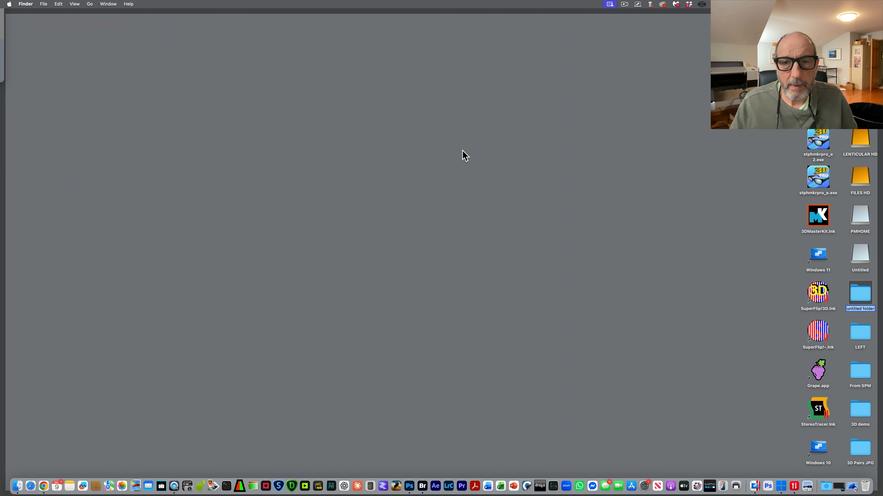
type("RIGHT")
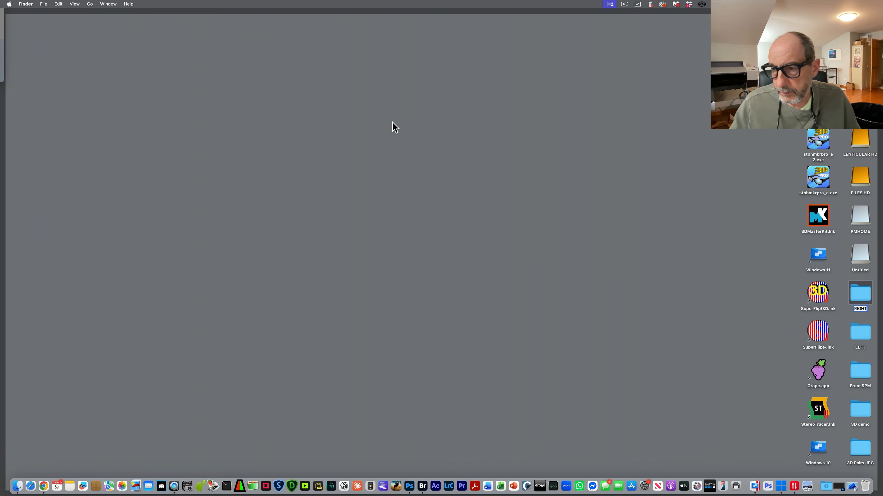
left_click(572, 280)
double_click(861, 296)
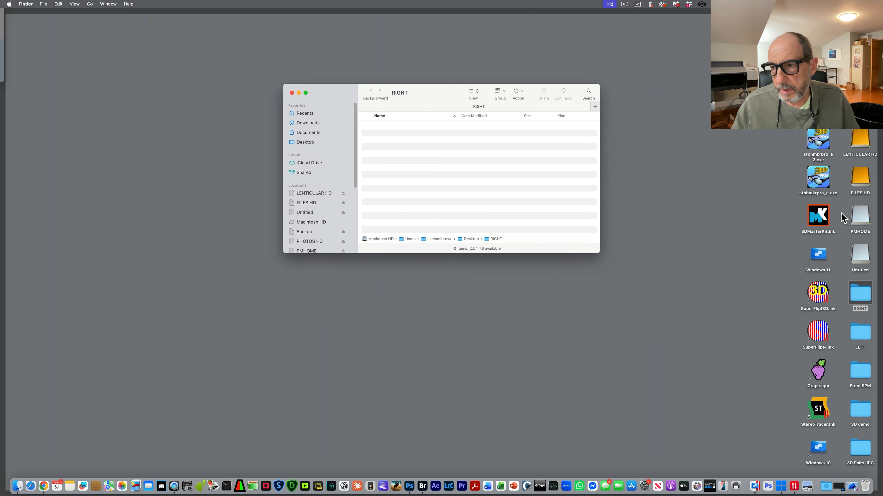
Eject the Untitled card and open the DCIM/100MSDCF folder on the NO NAME card
left_click_drag(841, 213, 865, 492)
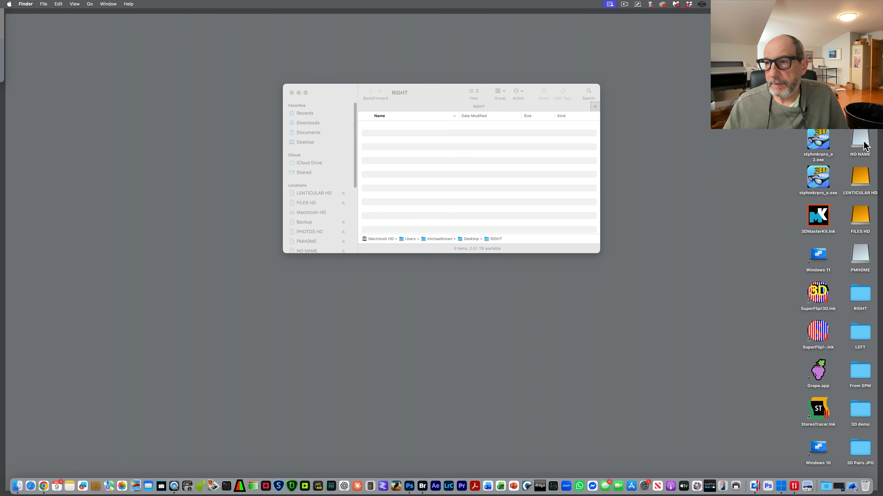
double_click(861, 143)
double_click(407, 150)
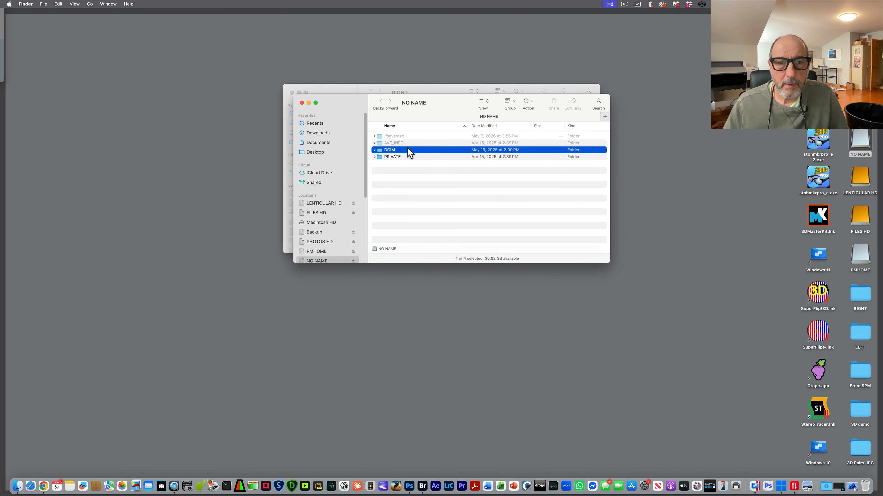
left_click(381, 135)
double_click(381, 135)
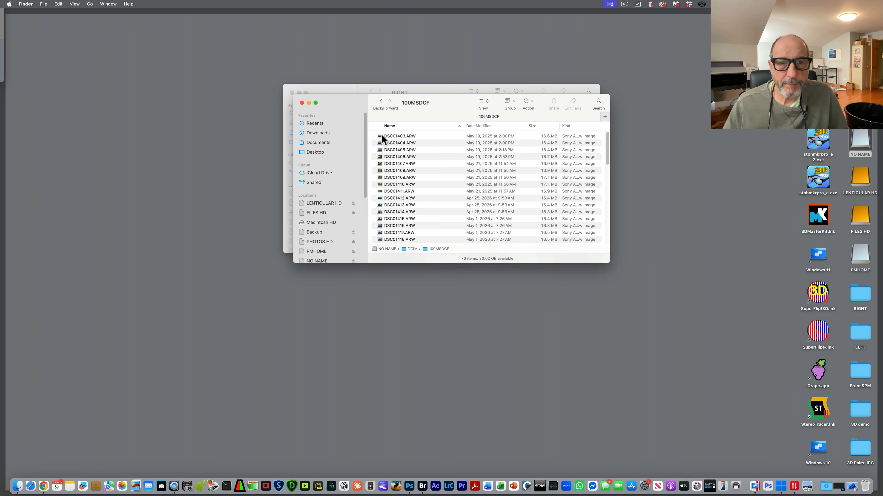
Copy all ARW files from the NO NAME card's 100MSDCF folder into the RIGHT folder
left_click(388, 135)
key("super+a")
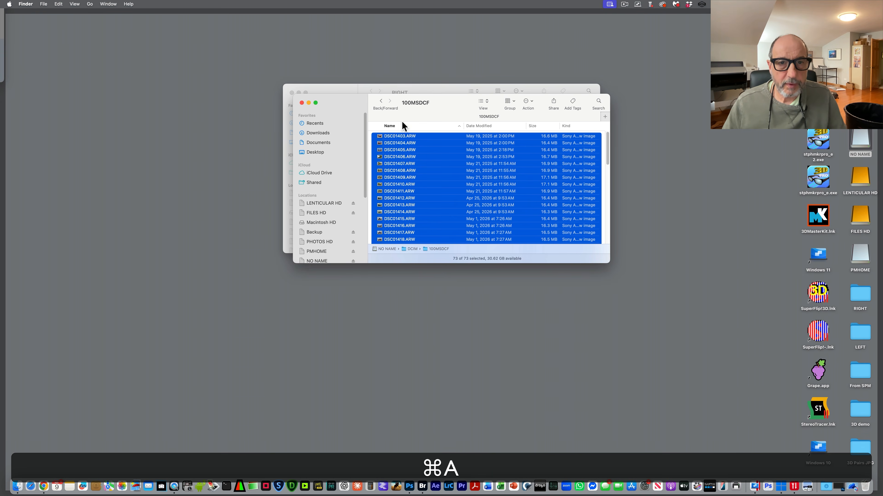
left_click_drag(431, 103, 721, 199)
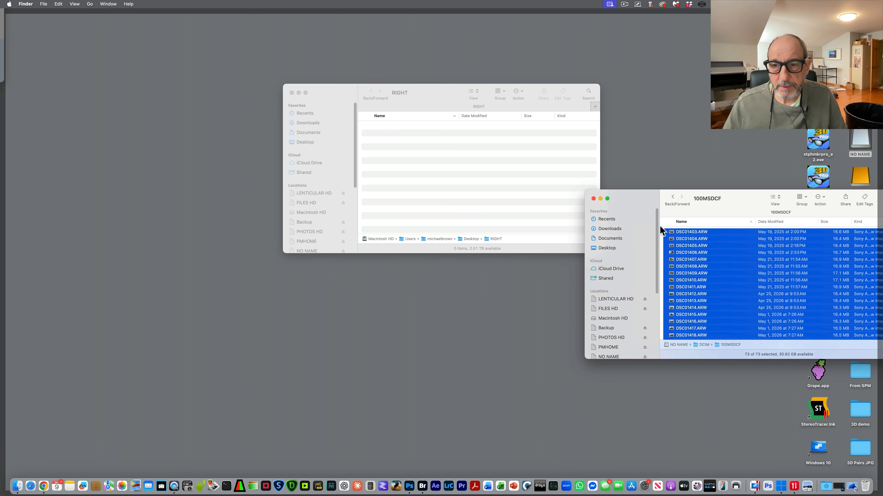
left_click_drag(670, 231, 482, 164)
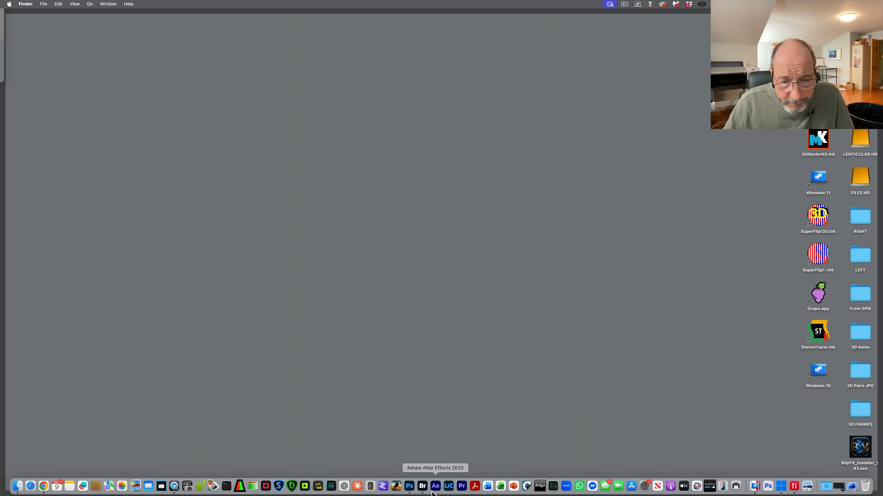
Switch to Adobe Bridge and display the contents of the LEFT folder on the Desktop
left_click(422, 486)
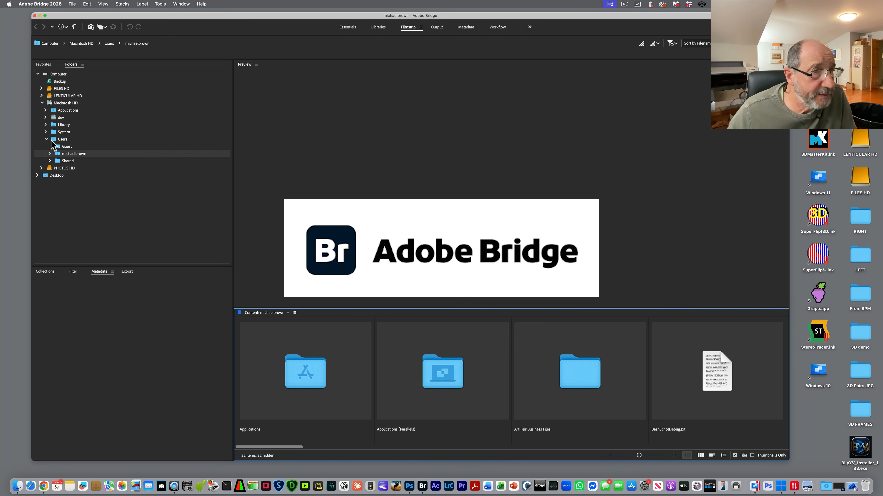
left_click(41, 103)
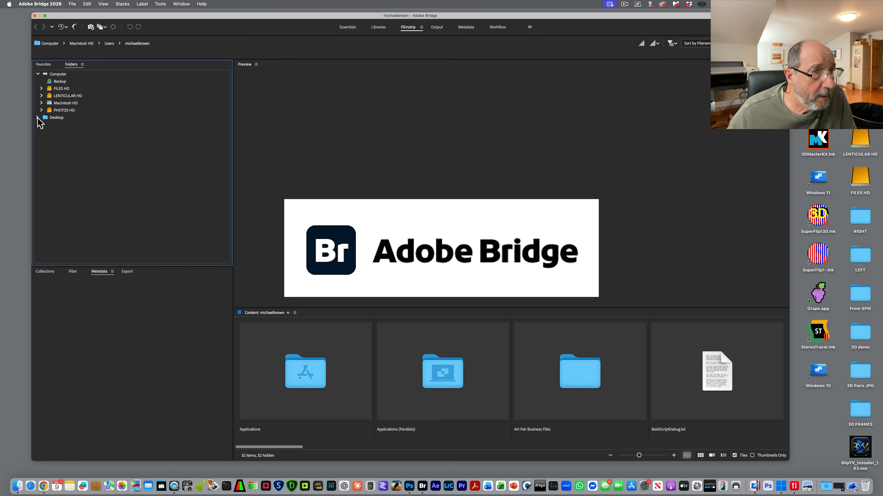
left_click(38, 118)
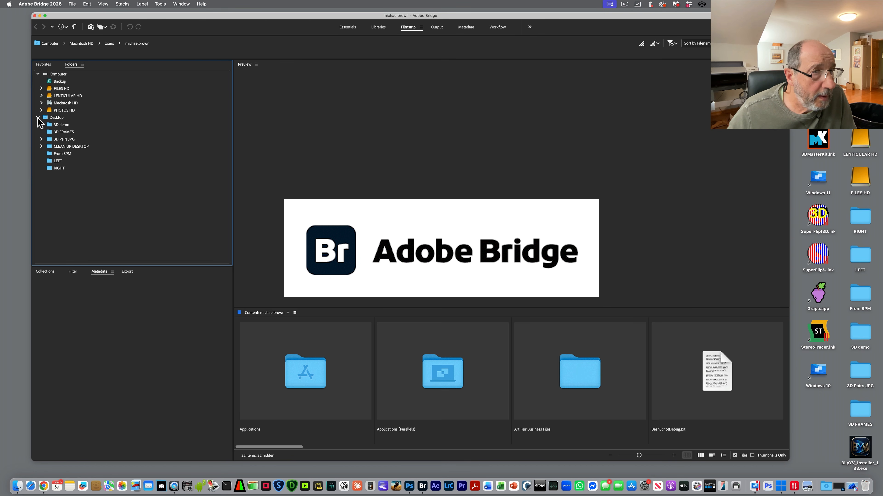
left_click(57, 162)
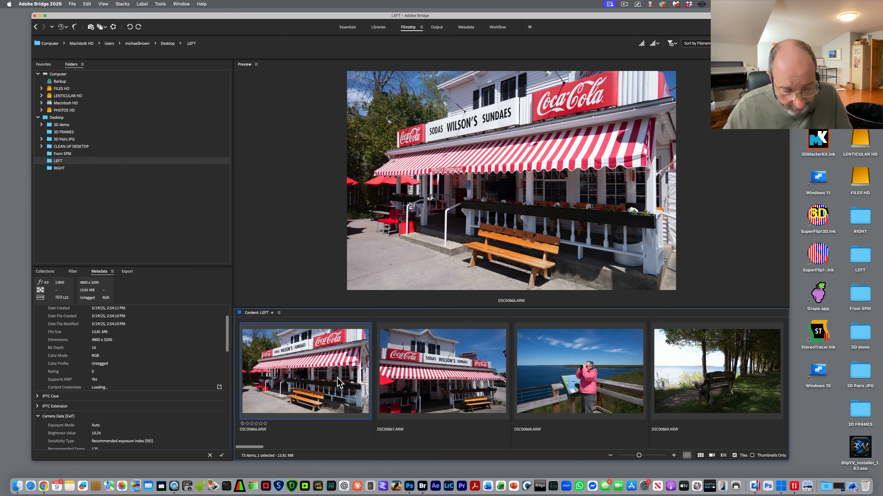
Start a Batch Rename of all images in the LEFT folder, with Sequence Number as the first filename component
key("super+a")
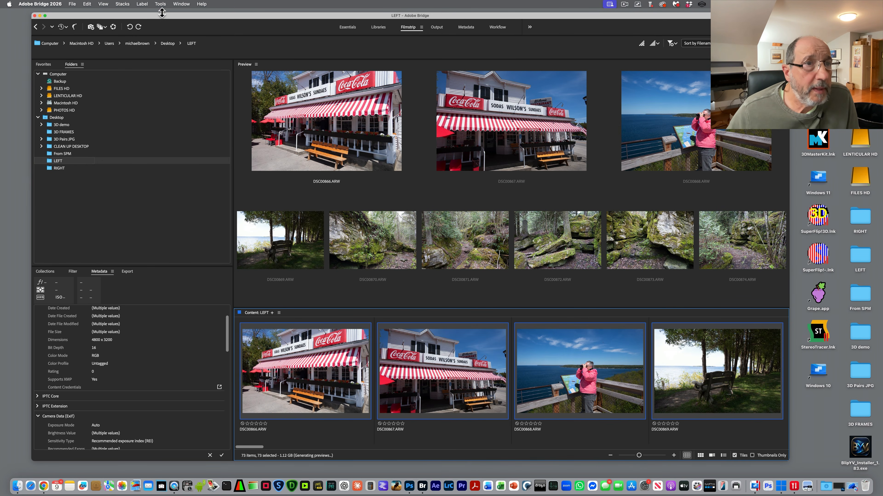
left_click(160, 4)
left_click(162, 14)
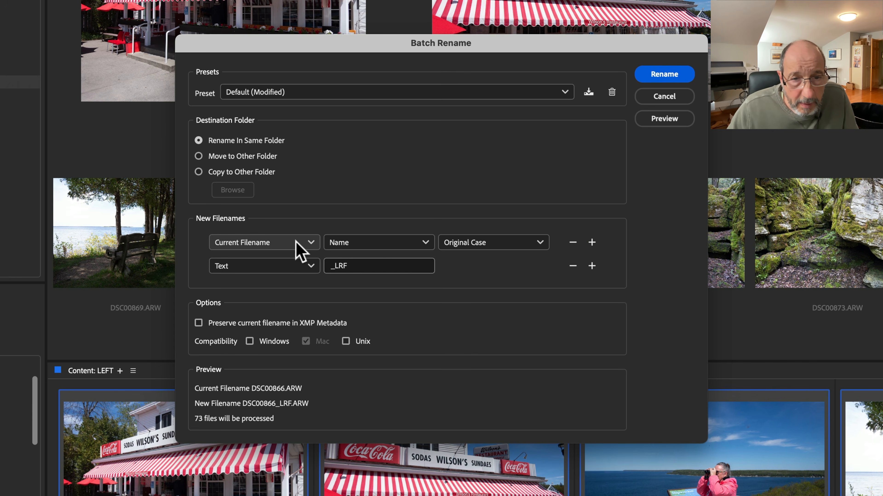
left_click(372, 245)
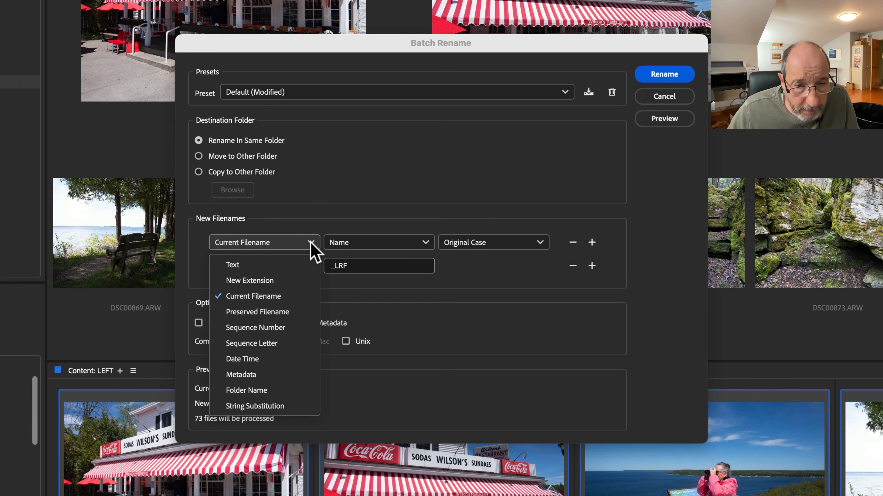
left_click(275, 327)
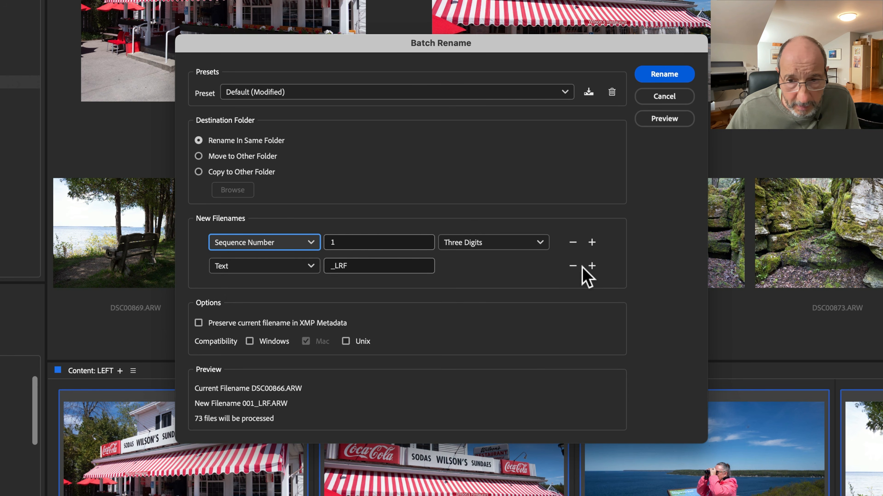
Change the second filename component's text to _L and add Date Time as a third component
left_click(591, 267)
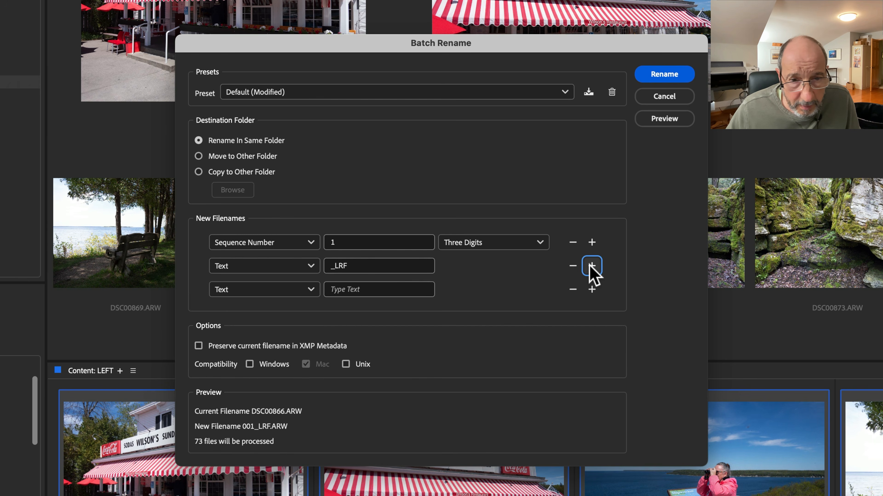
left_click(354, 265)
left_click_drag(335, 266, 355, 266)
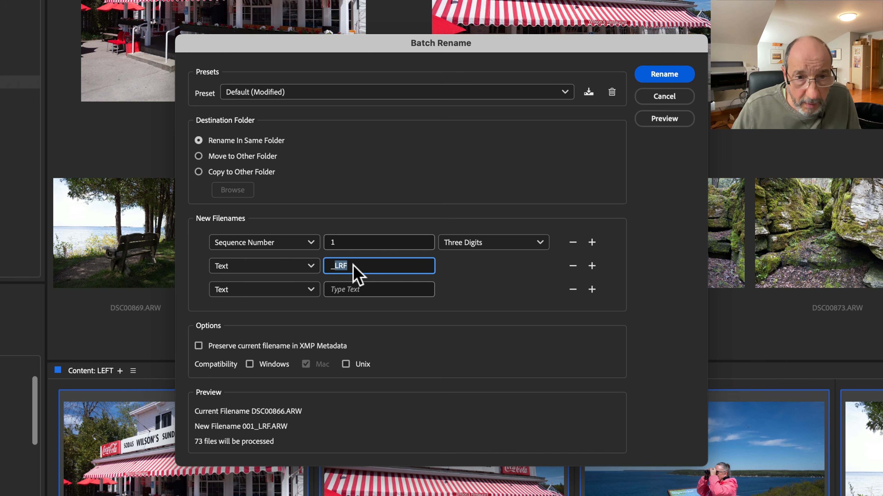
type("L")
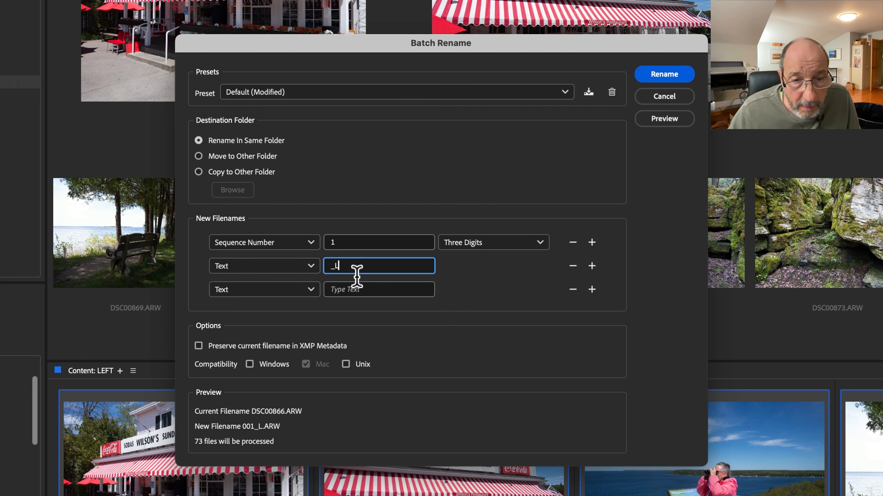
left_click(350, 272)
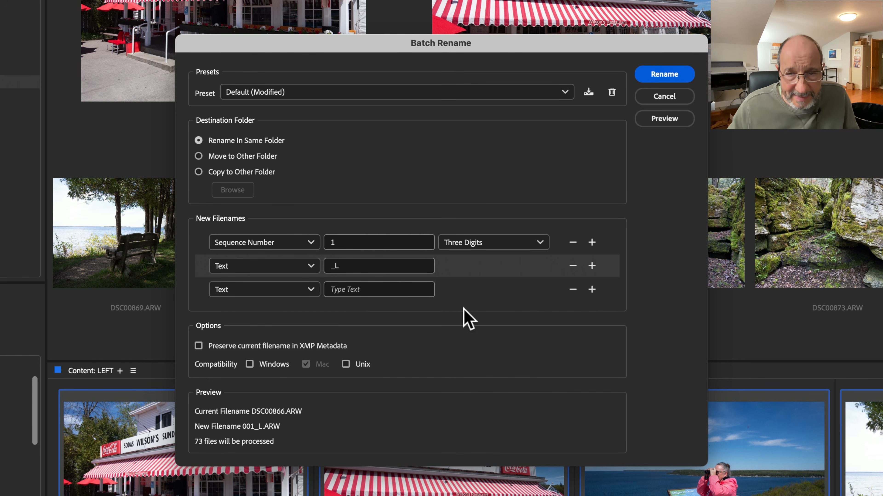
left_click(312, 291)
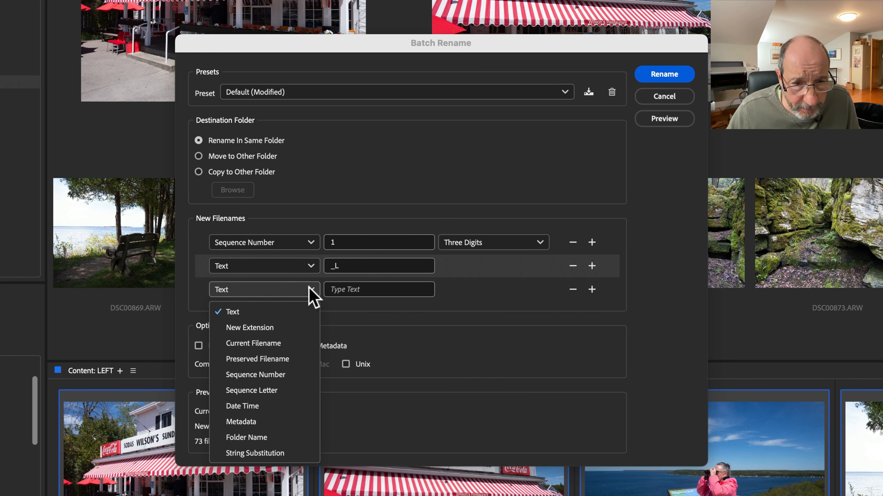
left_click(253, 406)
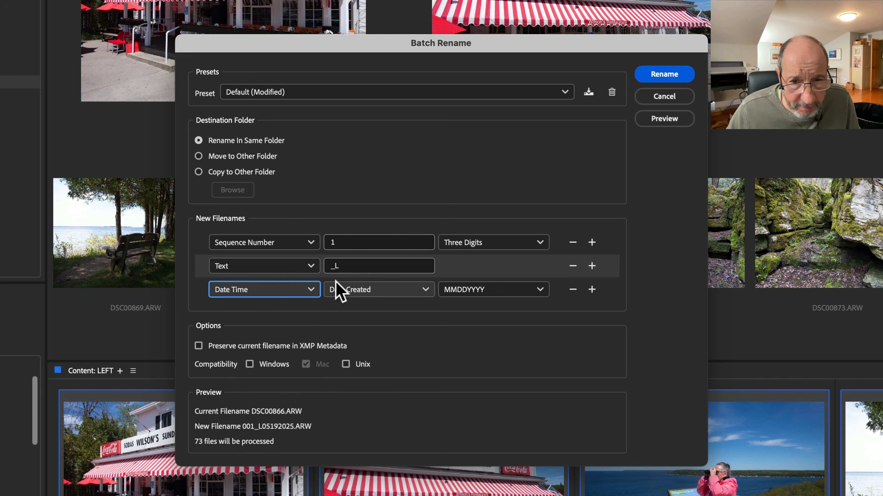
Change the text component to _L_, set the date format to YYYYMMDD, and run the batch rename on the LEFT images
left_click(342, 266)
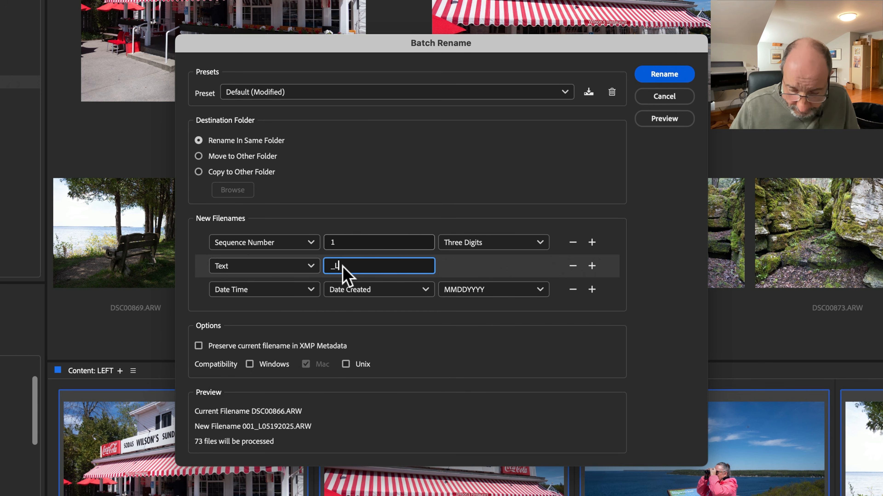
type("_")
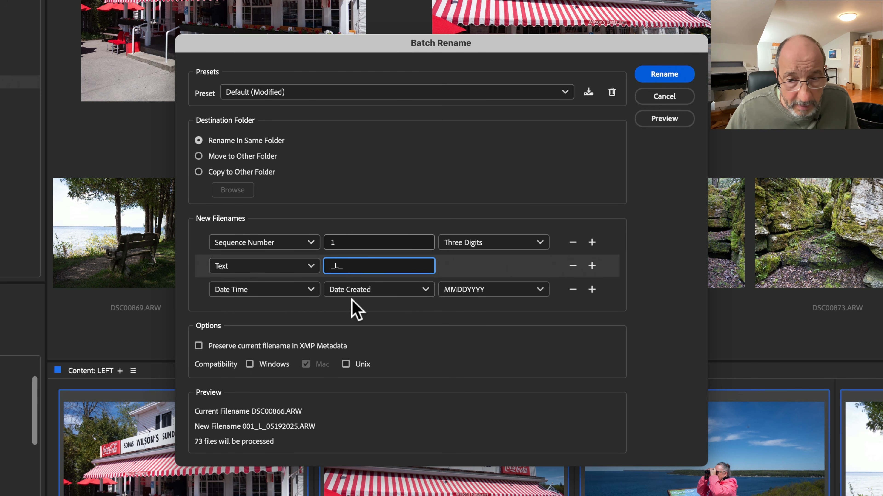
left_click(539, 292)
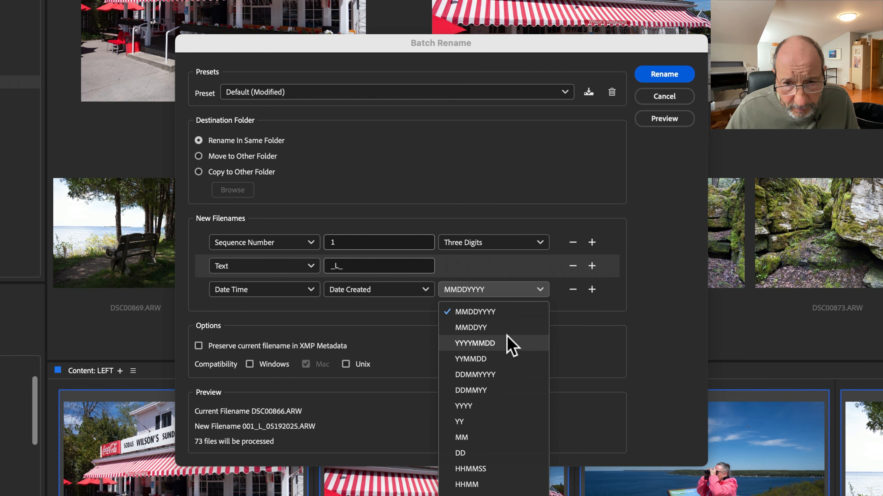
left_click(506, 343)
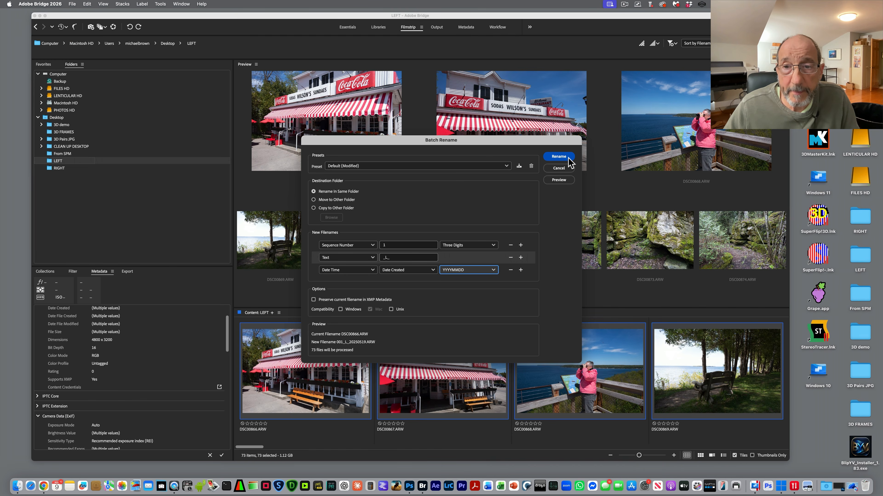
left_click(681, 78)
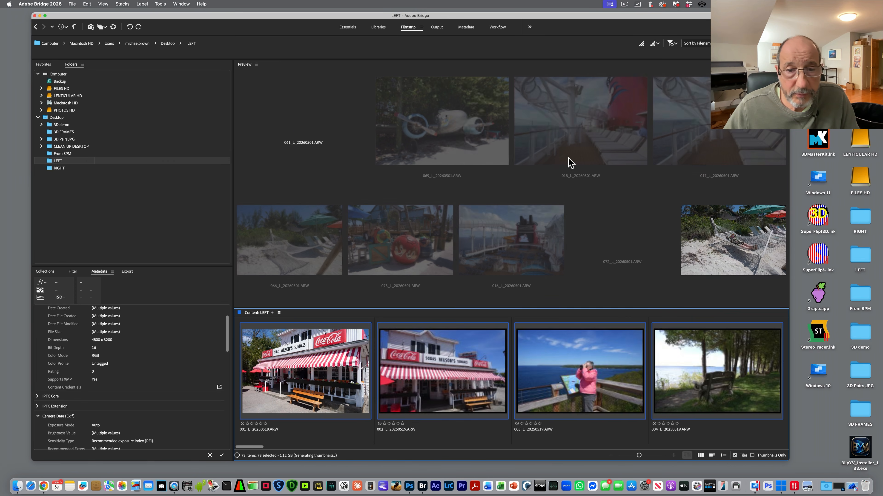
Display the RIGHT folder, select all its images, and start a Batch Rename
left_click(65, 169)
key("super+a")
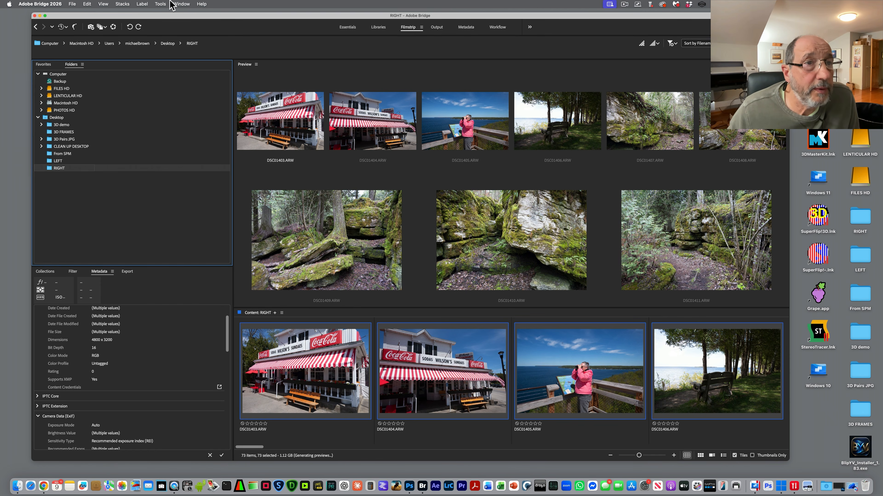
left_click(163, 4)
left_click(167, 15)
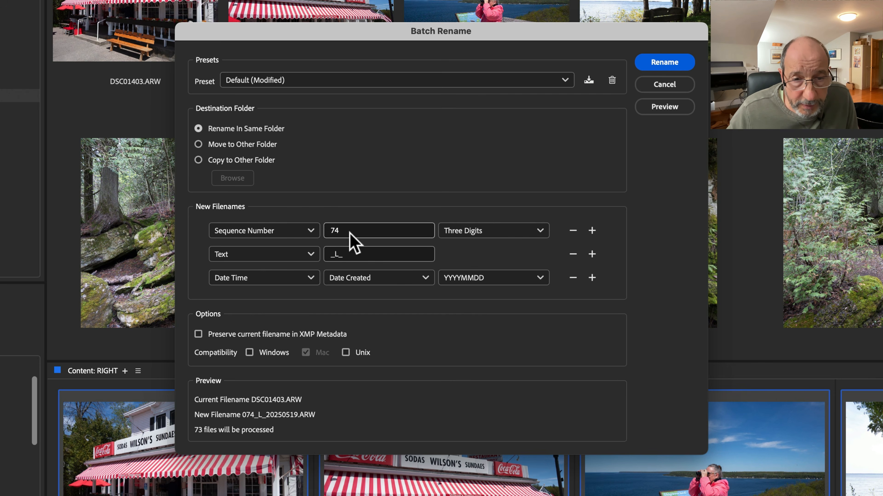
Set the sequence number to start at 1 and the text to _R_, and run the batch rename on the RIGHT images
left_click(350, 233)
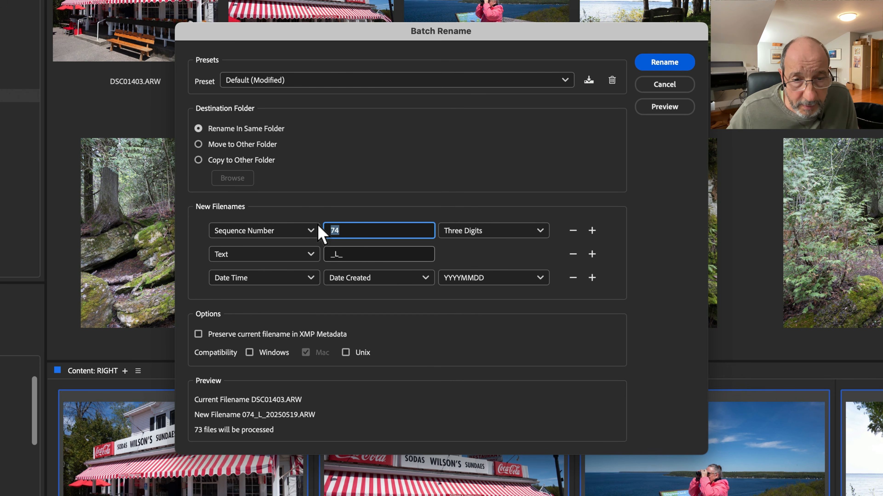
type("1")
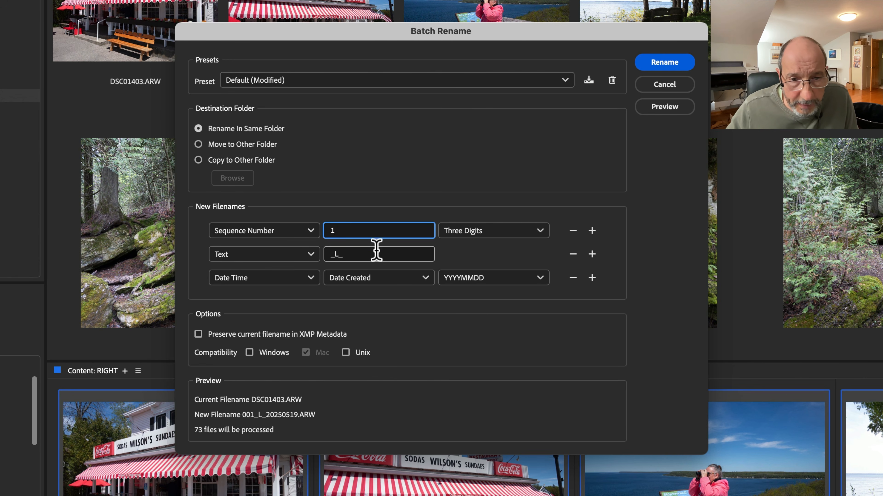
left_click(338, 257)
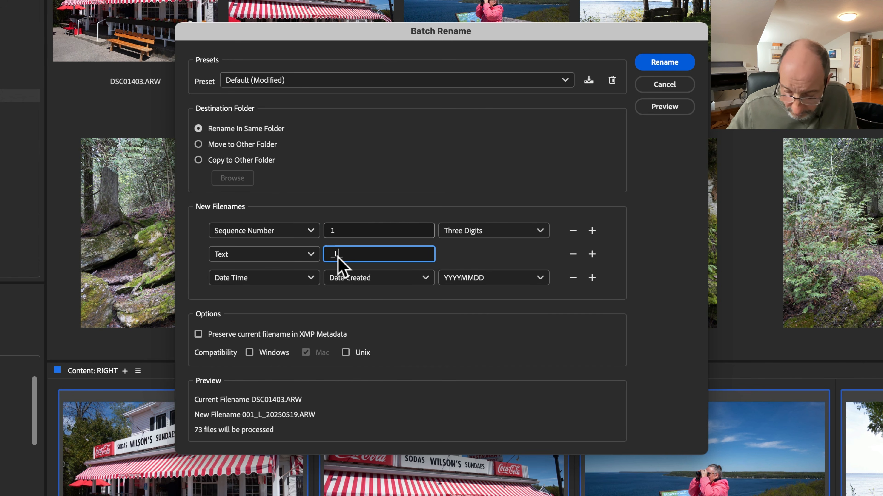
key("BackSpace")
type("R")
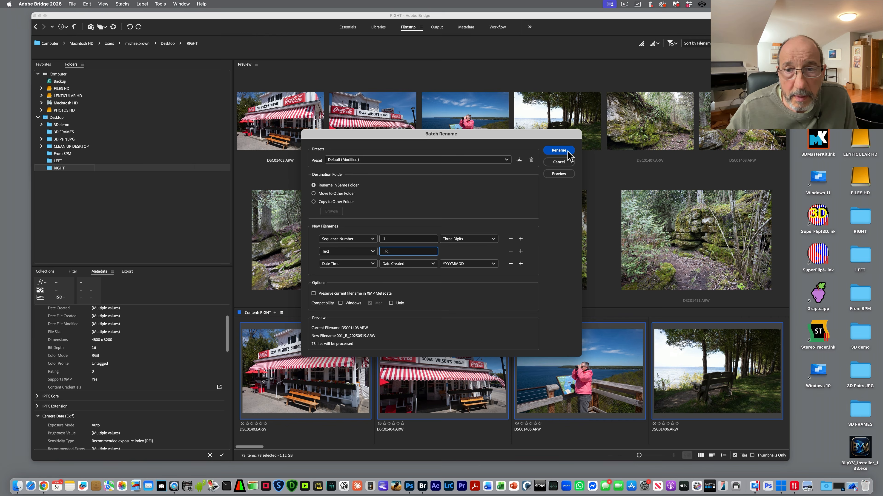
left_click(664, 62)
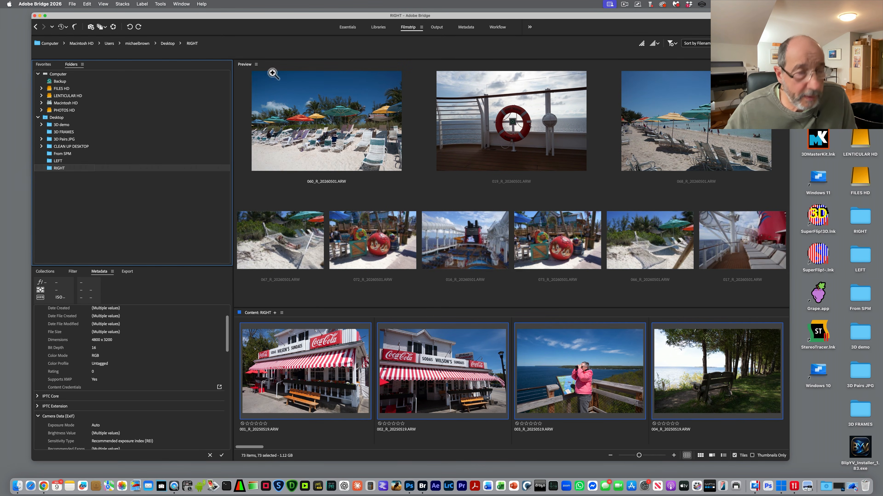
Minimize Adobe Bridge, open the RIGHT and LEFT desktop folders in Finder, and place their windows apart so both file lists show
left_click(40, 15)
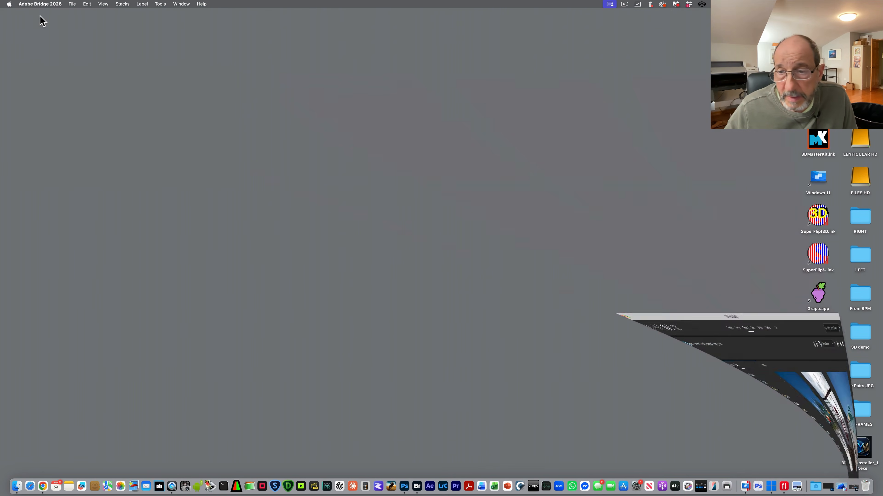
double_click(858, 219)
double_click(860, 257)
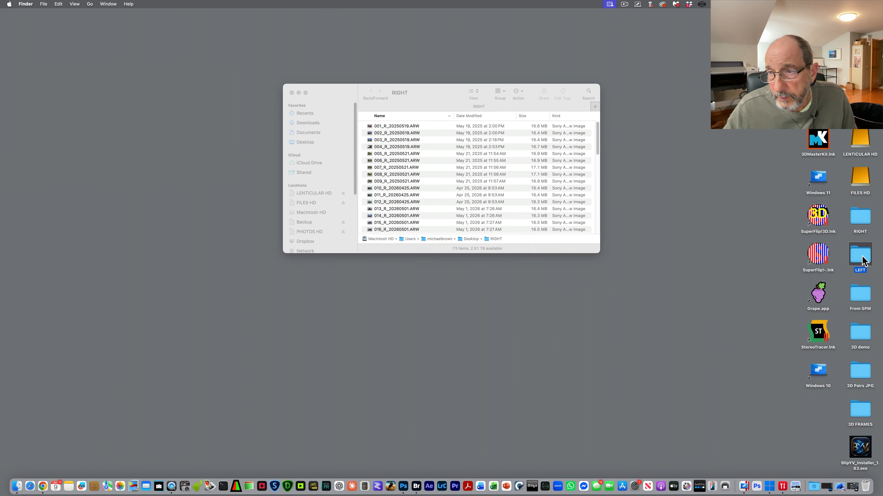
left_click_drag(430, 115, 570, 299)
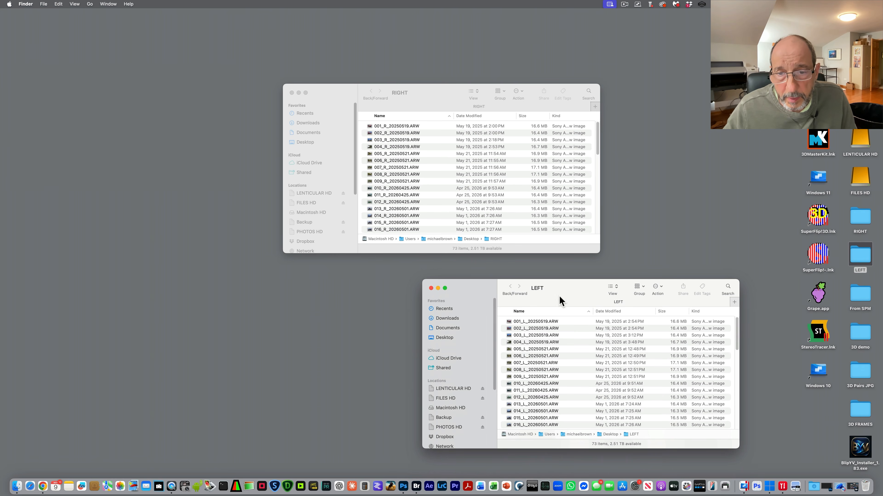
Move all ARW files from the LEFT folder into the RIGHT folder and close the LEFT window
left_click(550, 322)
key("super+a")
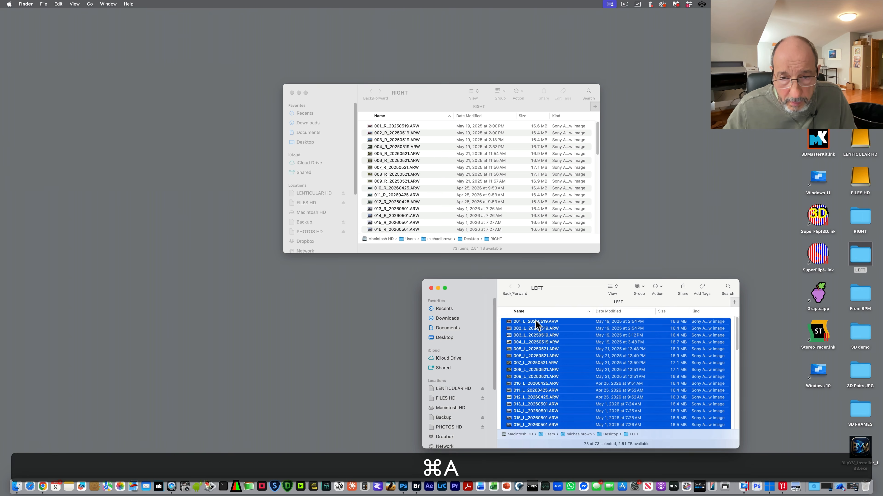
left_click_drag(511, 324, 437, 158)
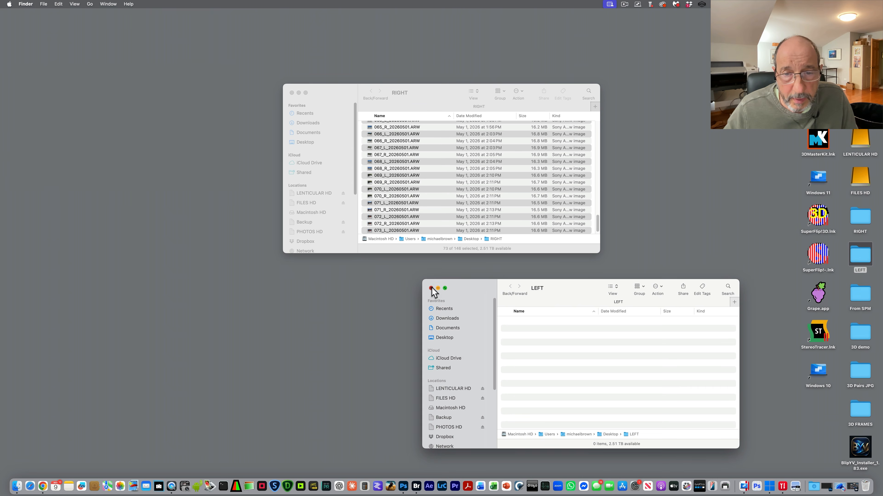
left_click(431, 288)
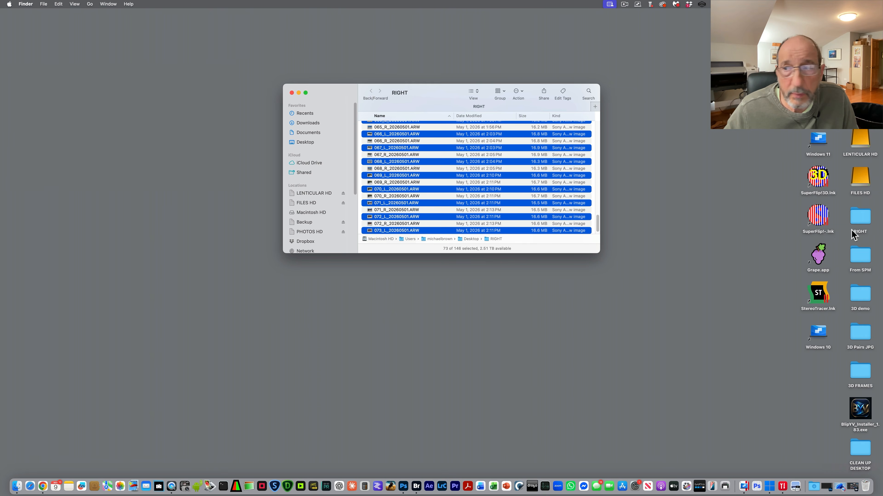
Rename the RIGHT folder on the desktop as 3D RAW Pairs
left_click(858, 232)
double_click(858, 232)
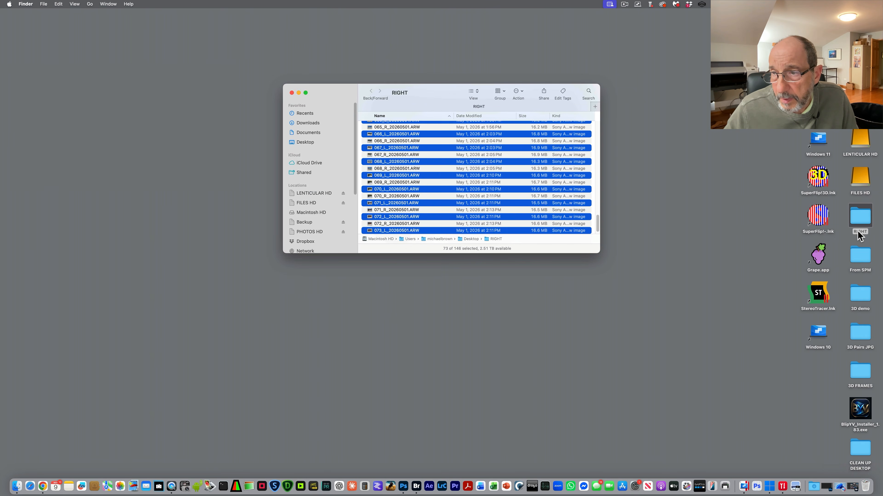
right_click(858, 233)
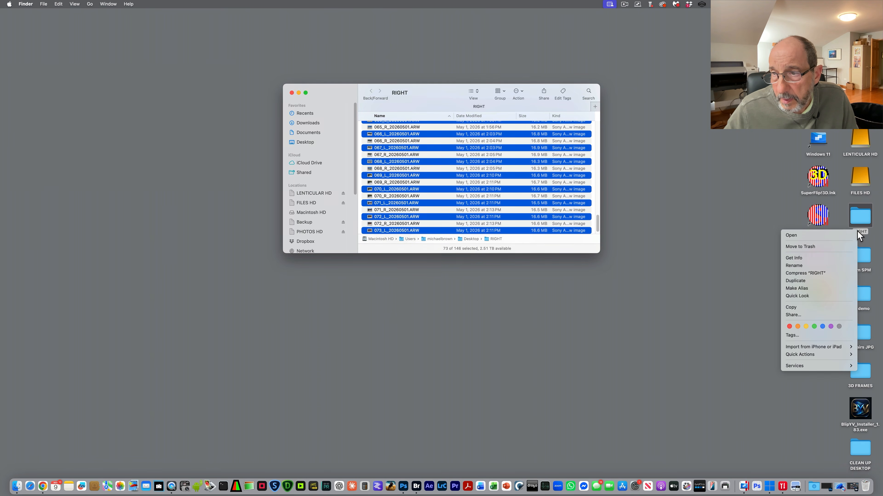
left_click(845, 266)
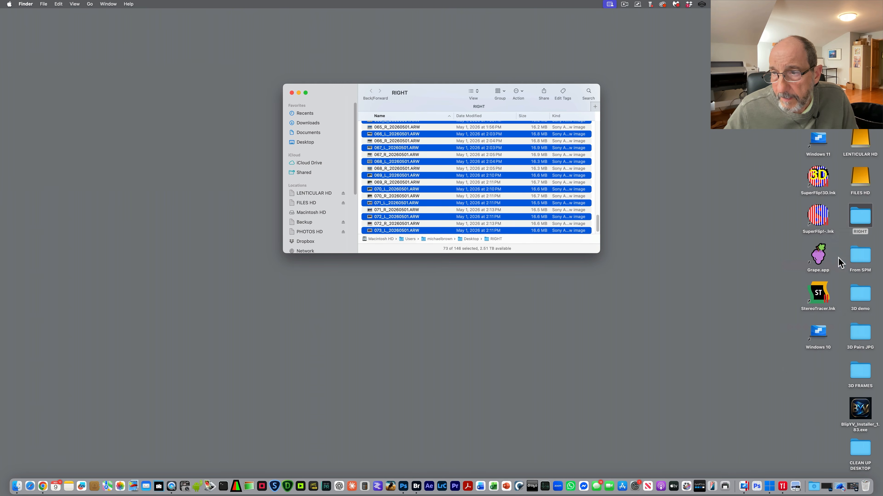
type("3D")
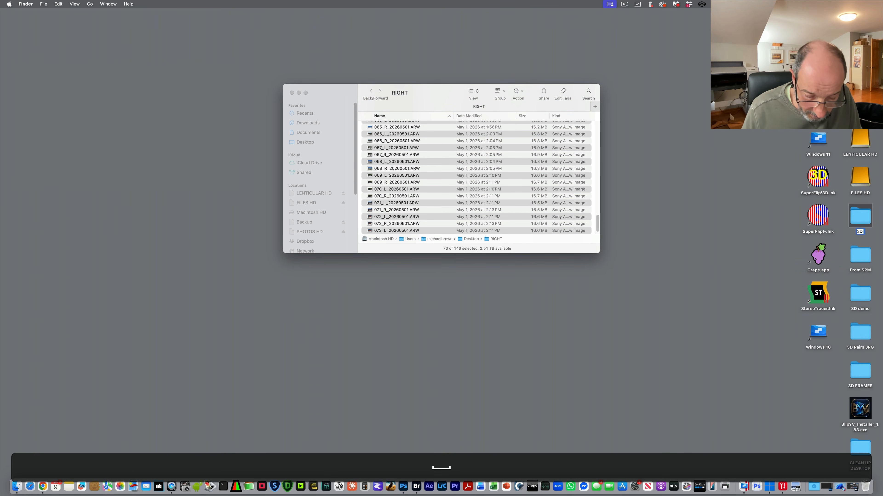
type(" RAW P")
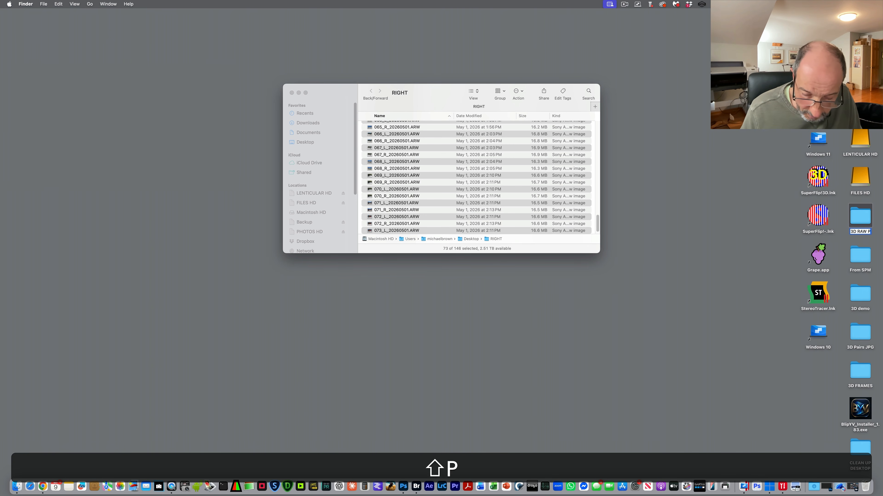
type("airs")
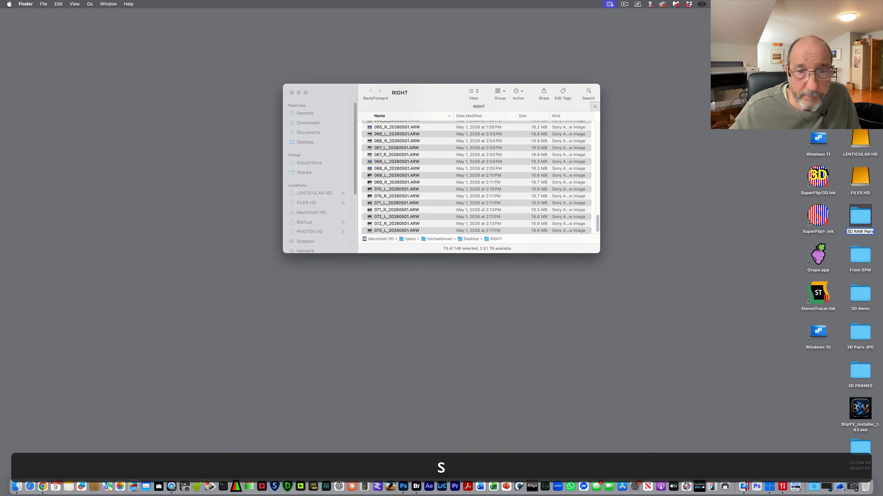
key("Return")
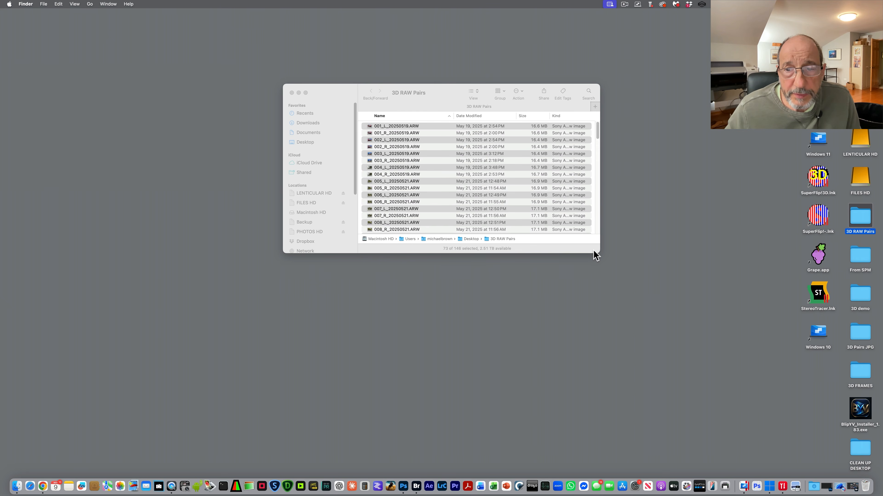
Enlarge the 3D RAW Pairs window to view more of the alternating left and right files
left_click_drag(595, 255, 645, 317)
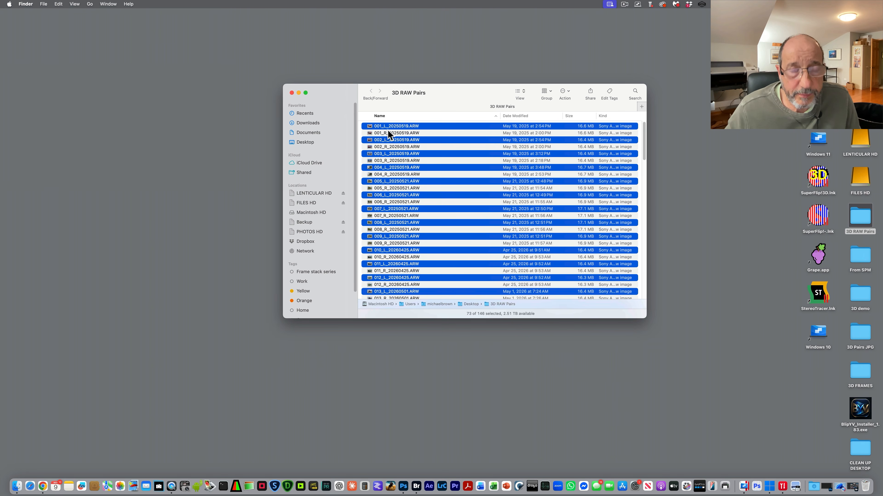
left_click(528, 368)
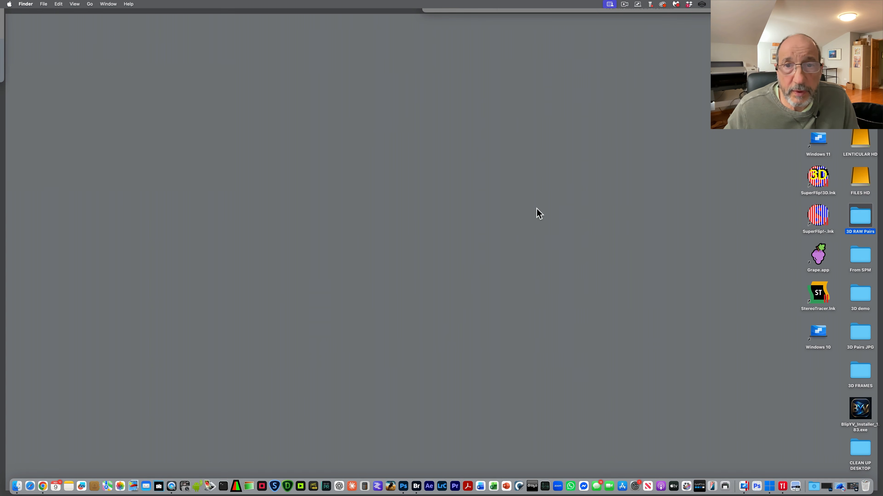
left_click(538, 214)
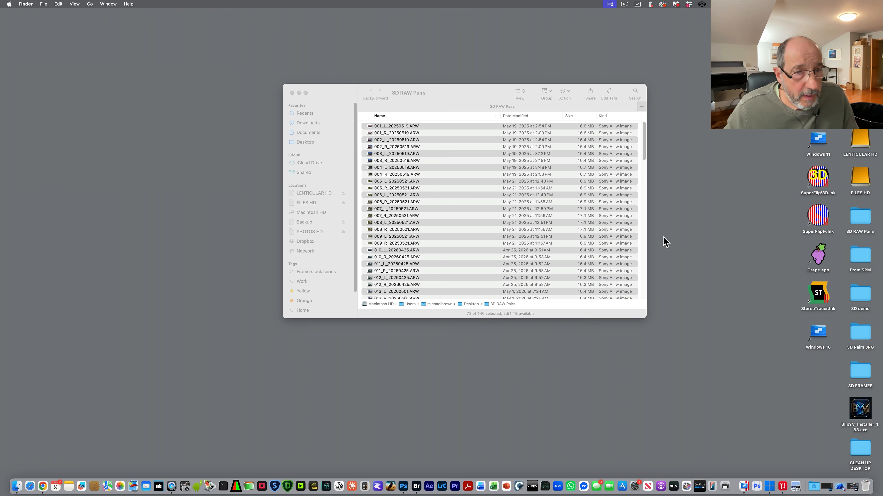
Switch to Adobe Bridge and display the contents of the 3D RAW Pairs folder on the Desktop
left_click(417, 487)
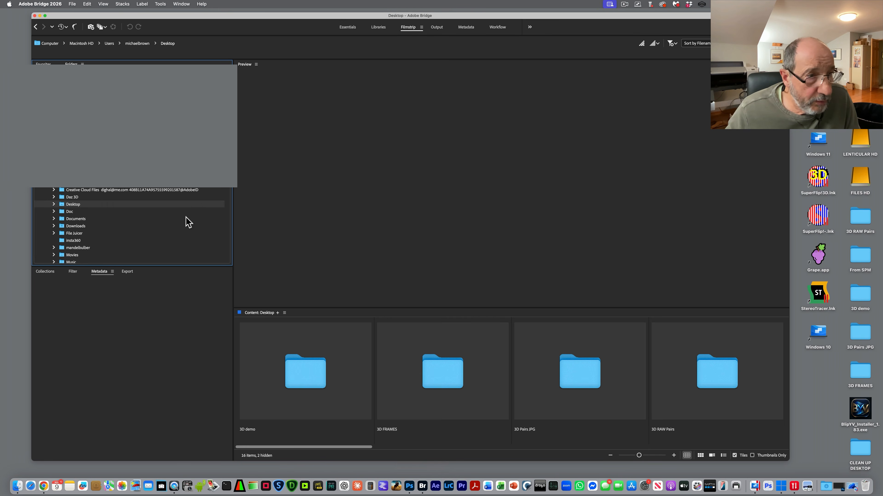
left_click(54, 204)
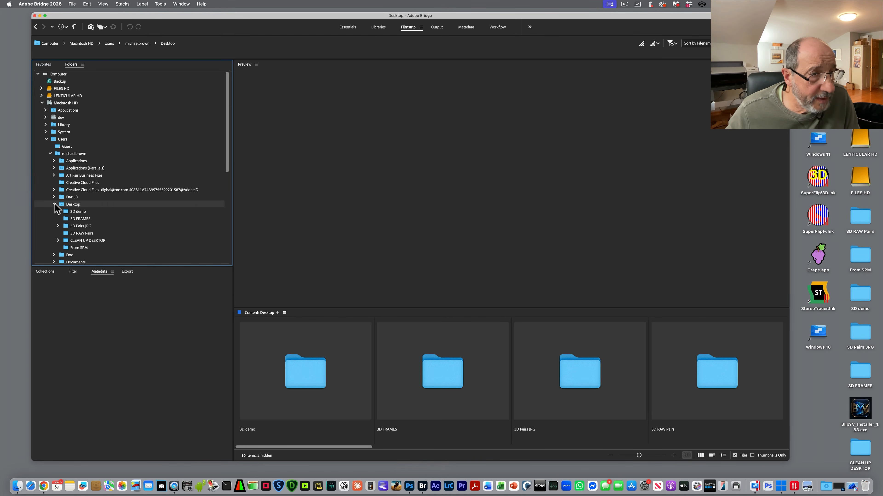
left_click(73, 235)
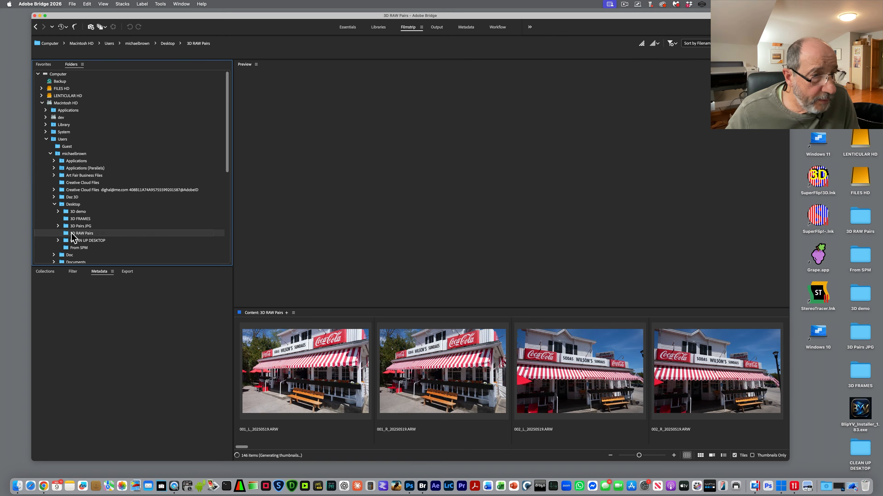
Open all images from the 3D RAW Pairs folder in Camera Raw and select every image in its filmstrip
left_click(307, 382)
key("super+a")
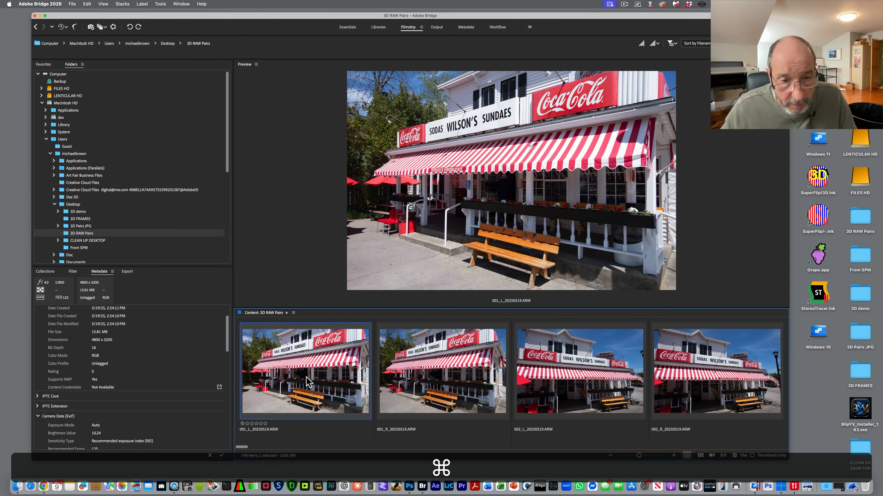
right_click(315, 374)
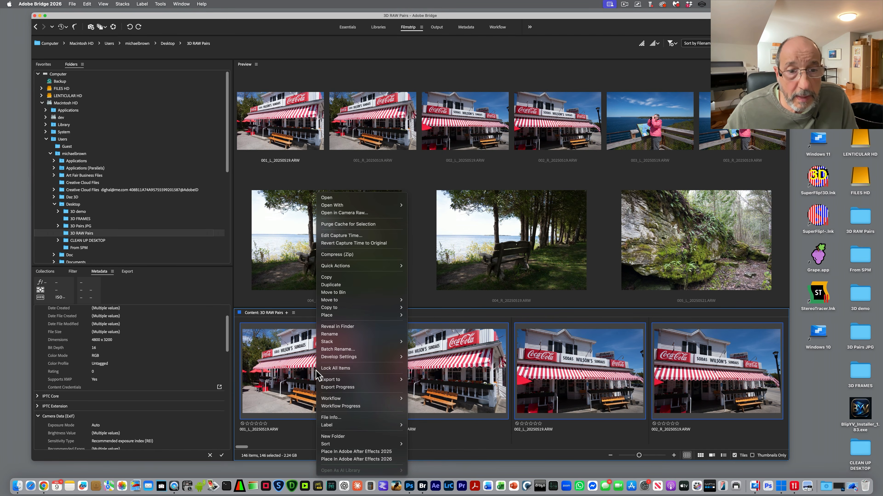
left_click(364, 215)
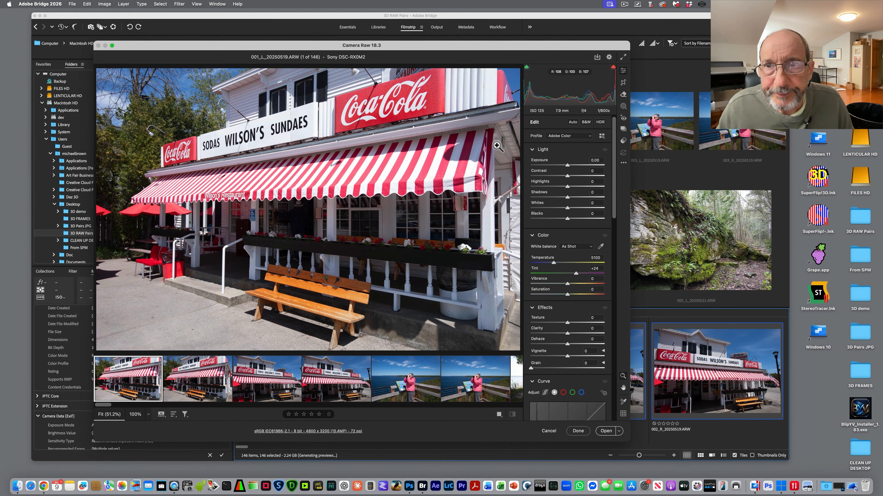
key("super+a")
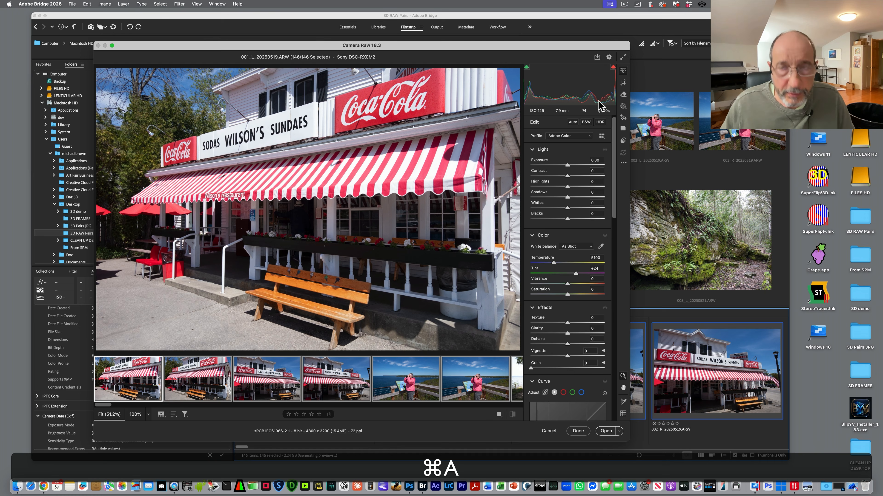
Set the save options to name files by a single Document Name and output to a new Desktop folder called 3D JPEGS
left_click(597, 58)
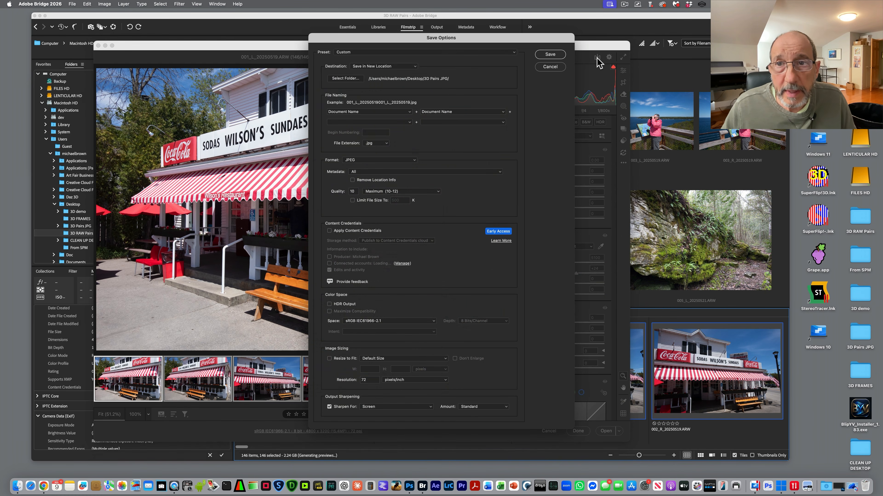
key("BackSpace")
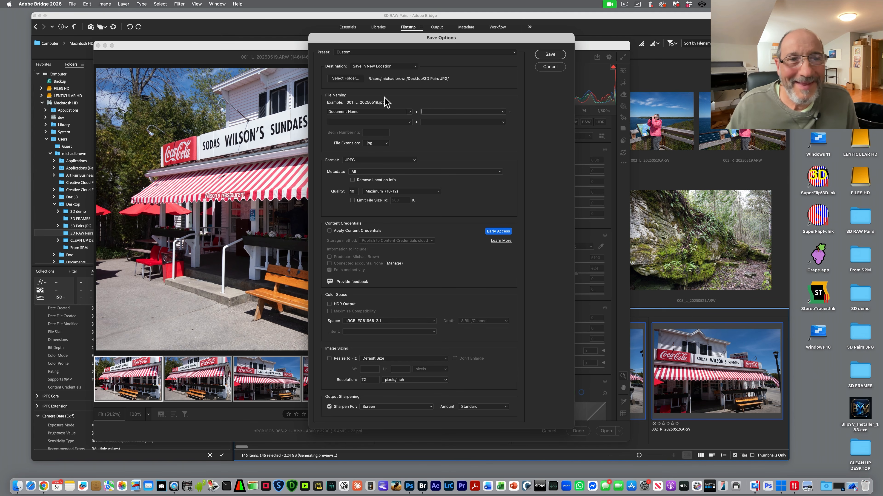
left_click(358, 78)
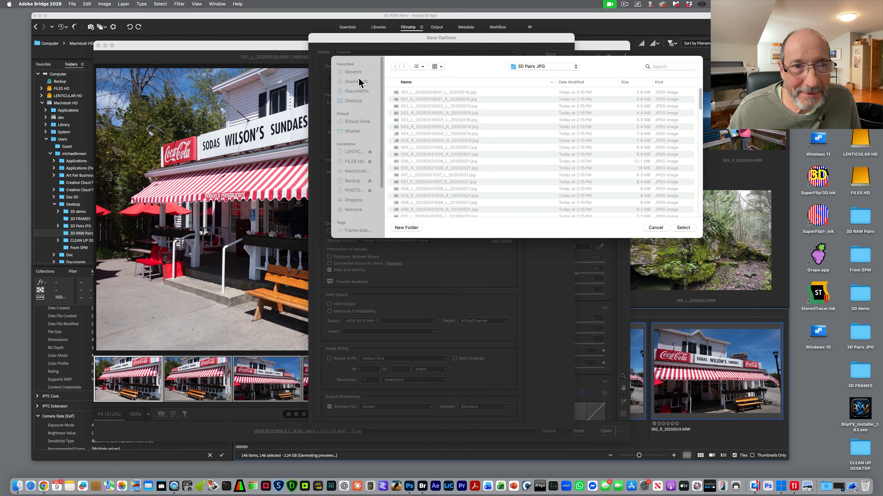
left_click(353, 101)
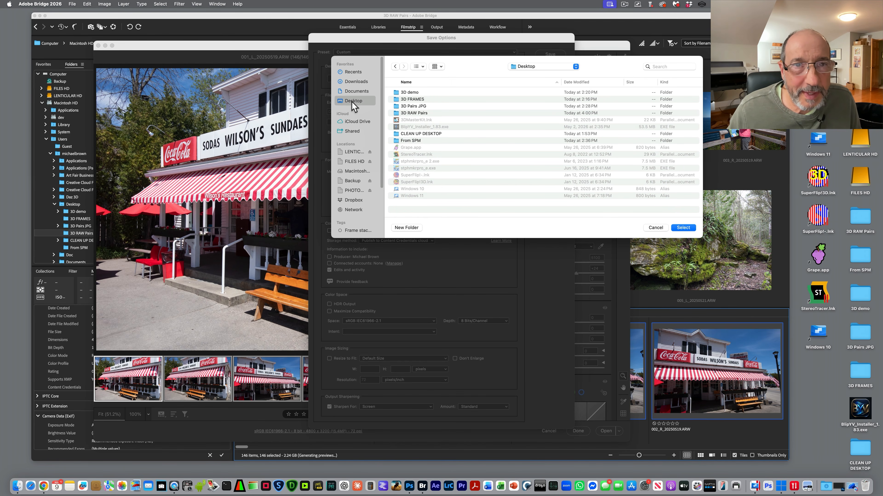
left_click(415, 229)
type("3")
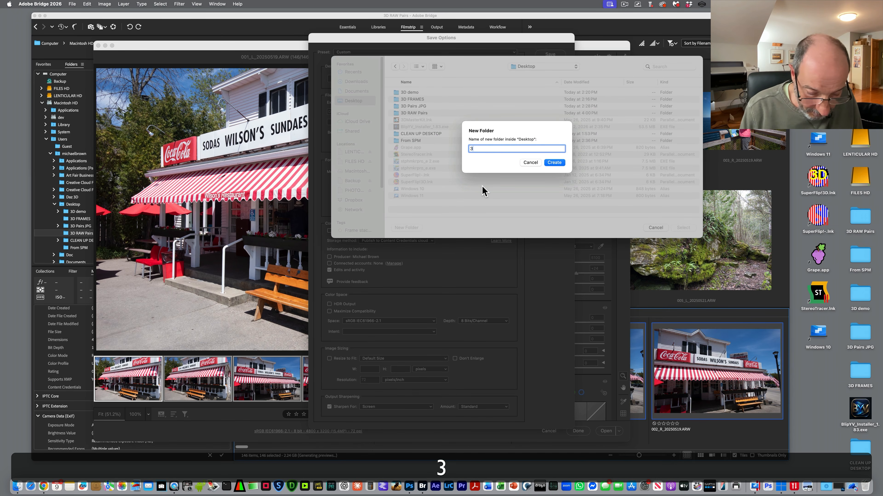
type("D ")
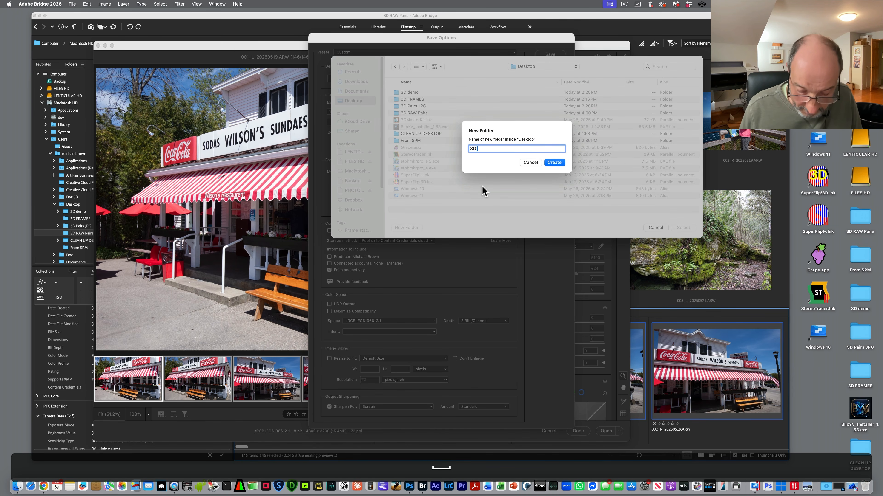
type("JPEGS")
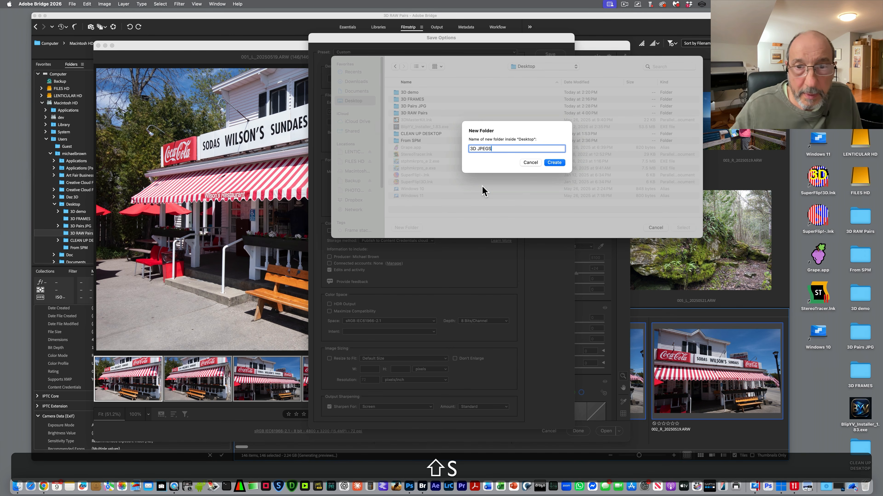
left_click(562, 163)
left_click(683, 228)
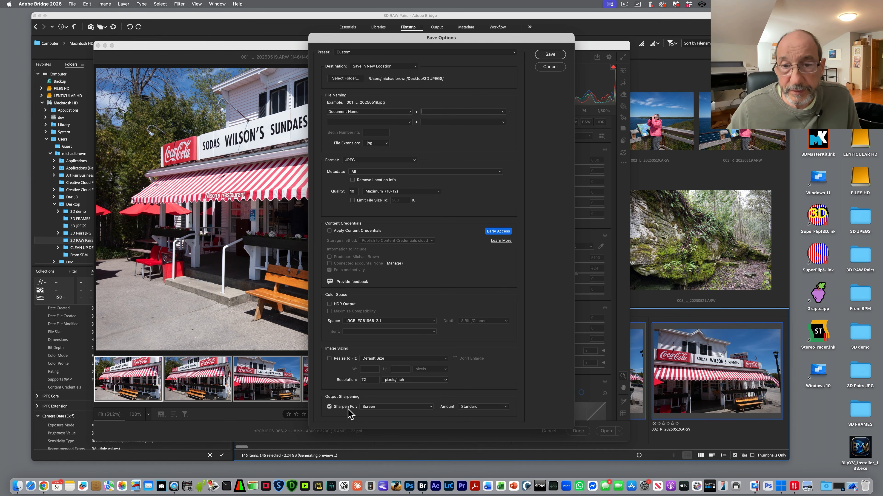
Export all the selected raw images as JPEGs, then finish in Camera Raw and put away the Bridge window
left_click(550, 54)
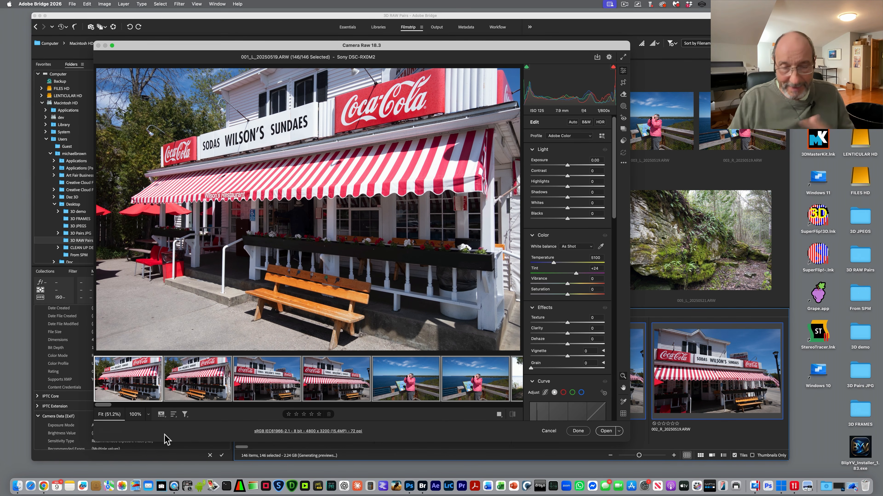
left_click(578, 431)
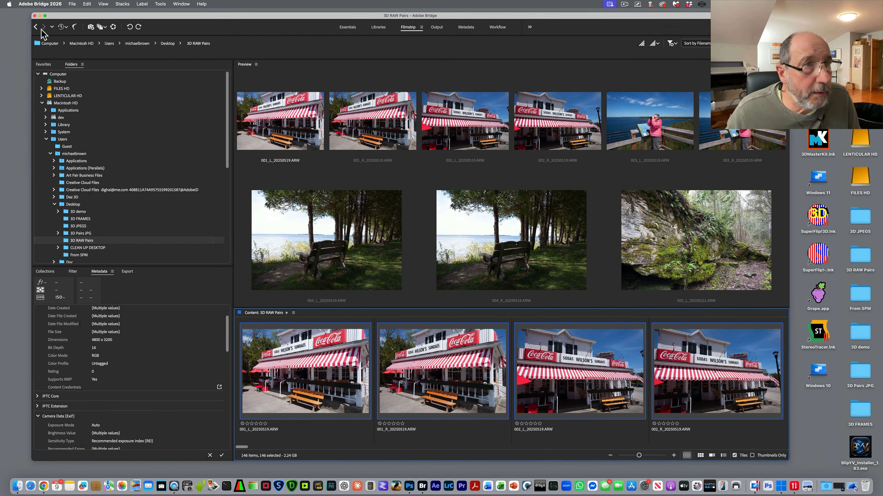
left_click(34, 15)
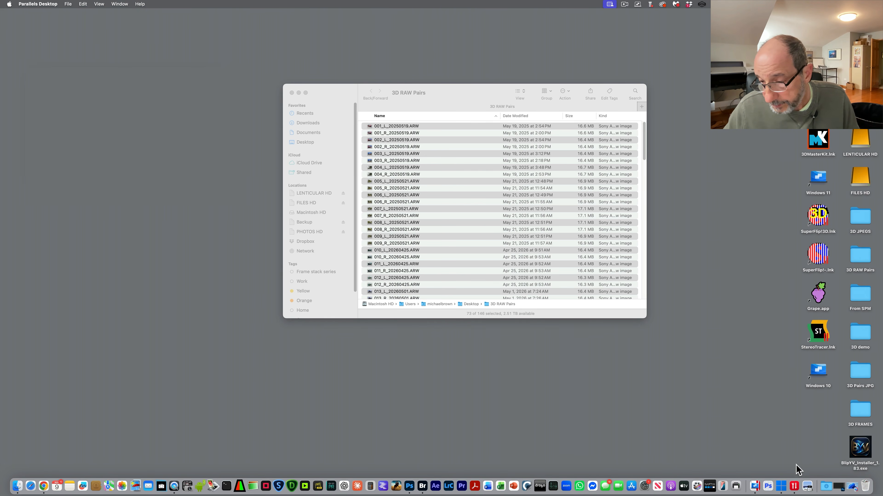
Switch to the Windows 11 virtual machine, launch StereoPhoto Maker Pro and reposition its window on the desktop
left_click(782, 487)
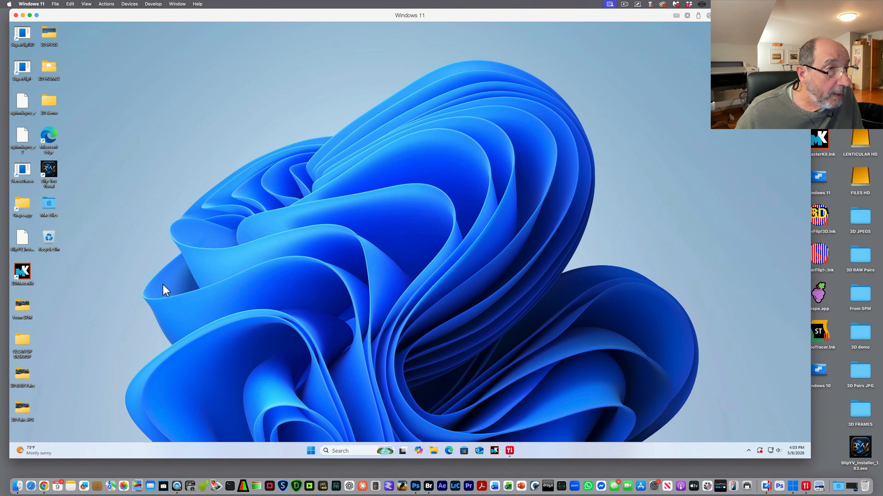
double_click(24, 105)
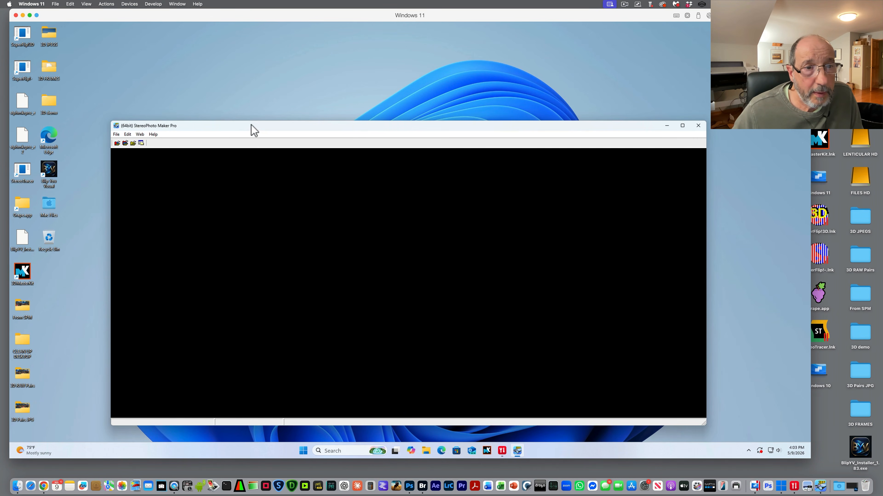
left_click_drag(250, 130, 222, 69)
Start opening left/right images and browse to the 3D JPEGS folder on the Desktop
left_click(89, 75)
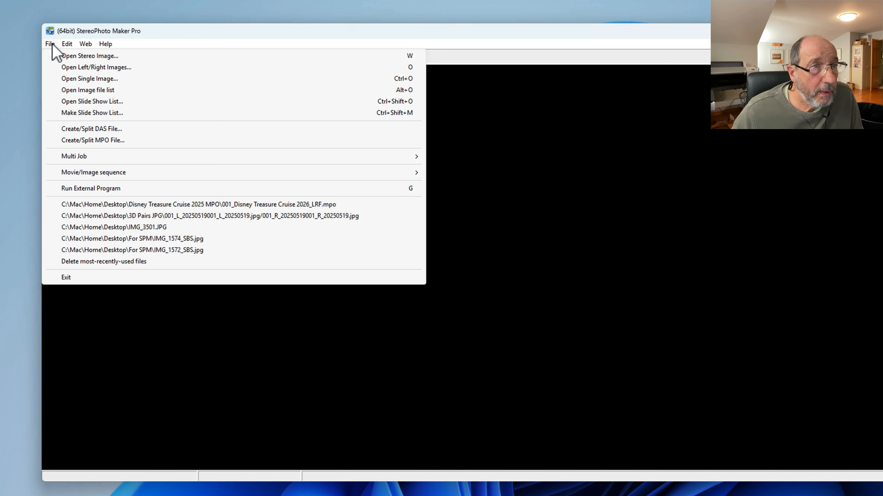
left_click(58, 68)
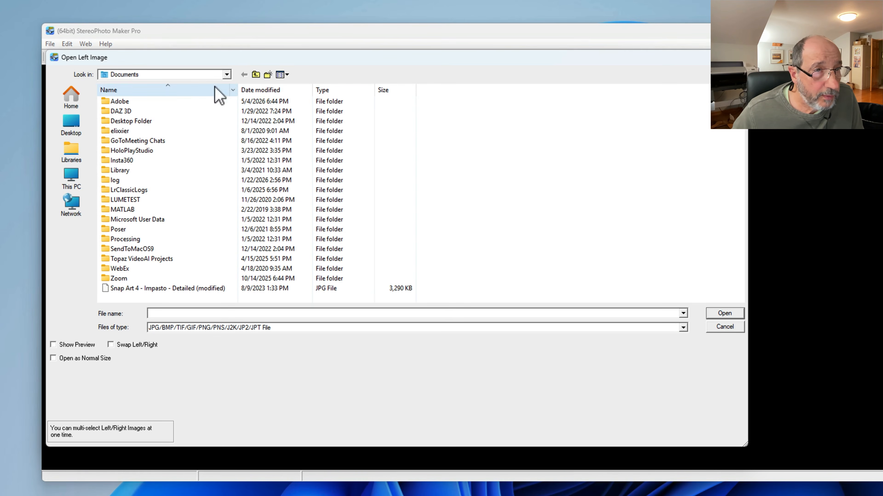
left_click(256, 75)
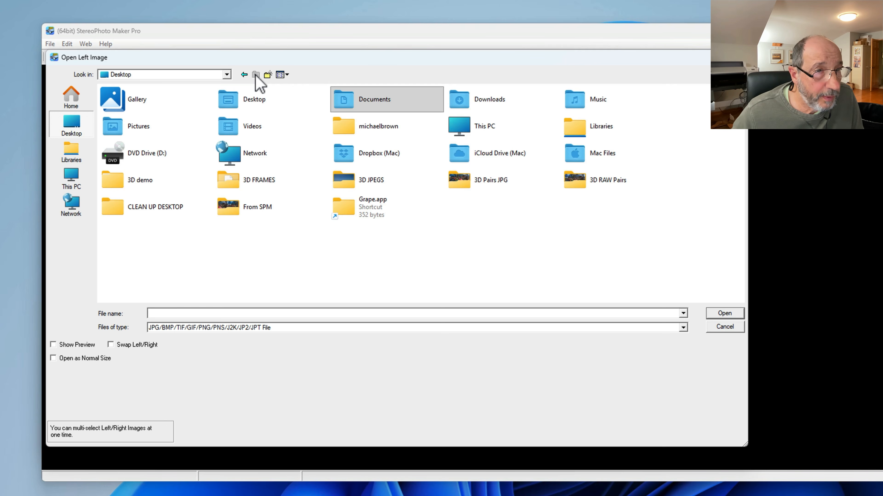
double_click(235, 99)
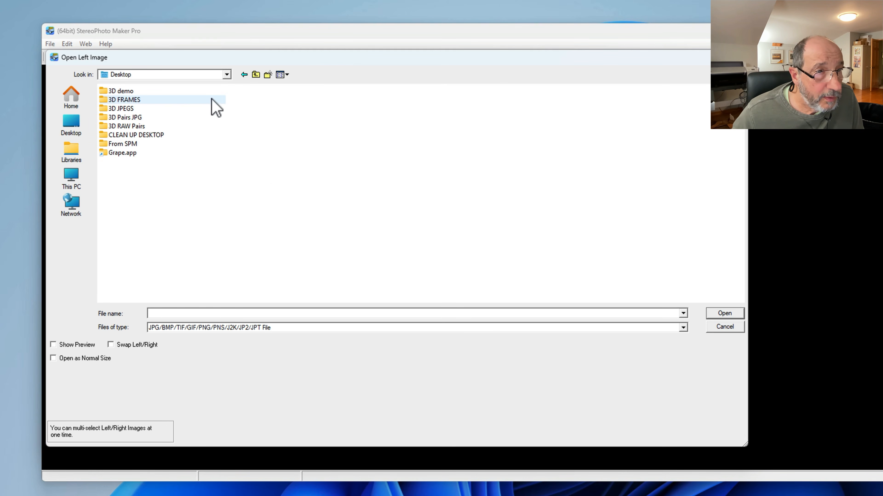
left_click(134, 109)
double_click(135, 110)
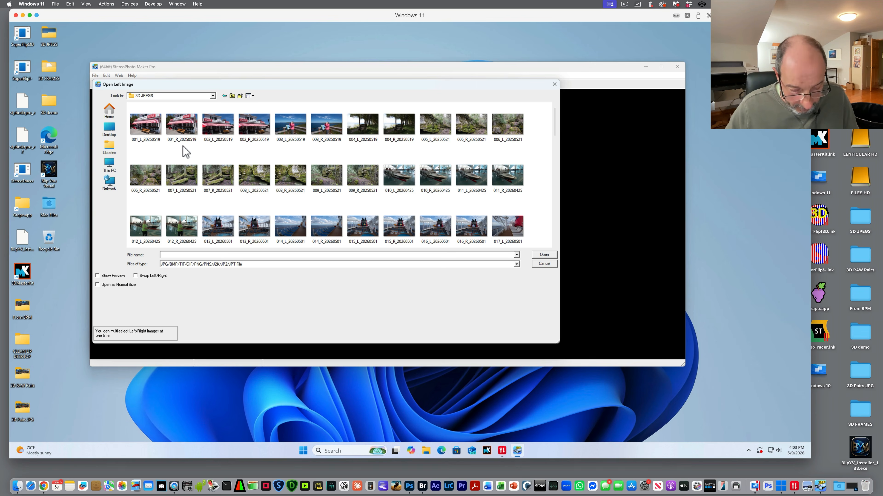
Load 001_L_20250519 as the left image and 001_R_20250519 as the right image
left_click(156, 137)
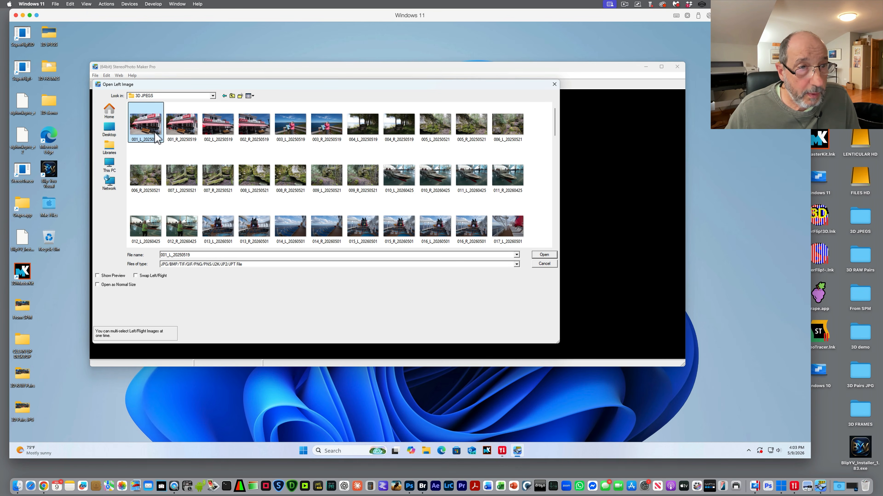
left_click(543, 256)
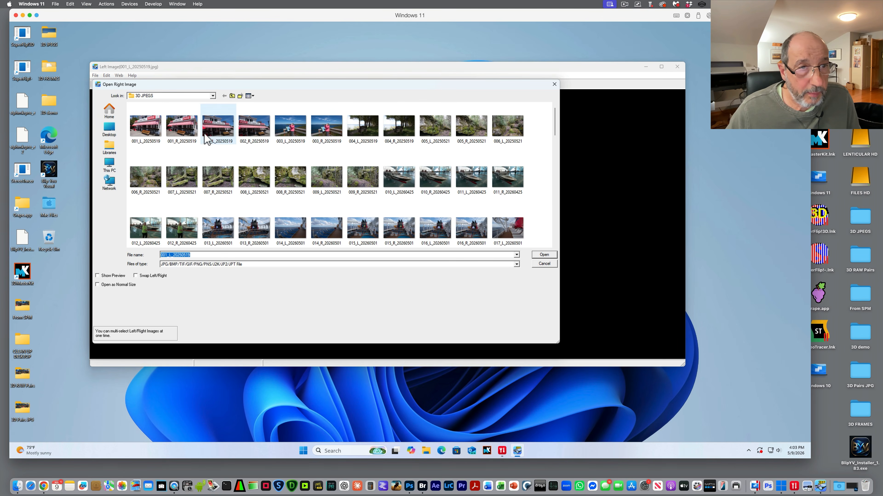
left_click(183, 133)
left_click(545, 255)
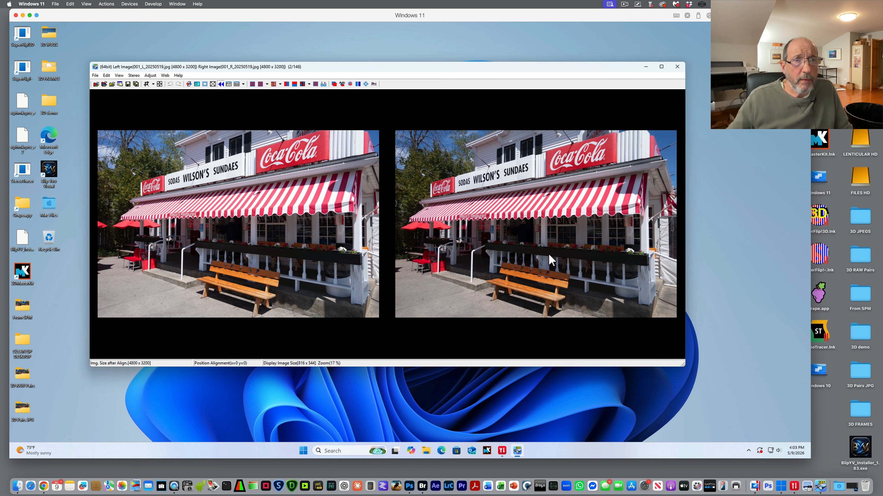
Auto-align the stereo pair while viewing it as a gray anaglyph, and return to the side-by-side view
left_click(260, 85)
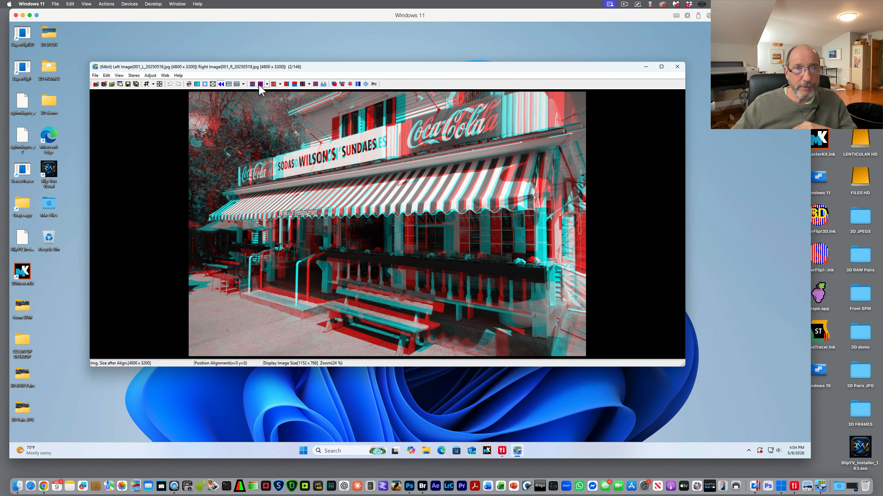
left_click(342, 86)
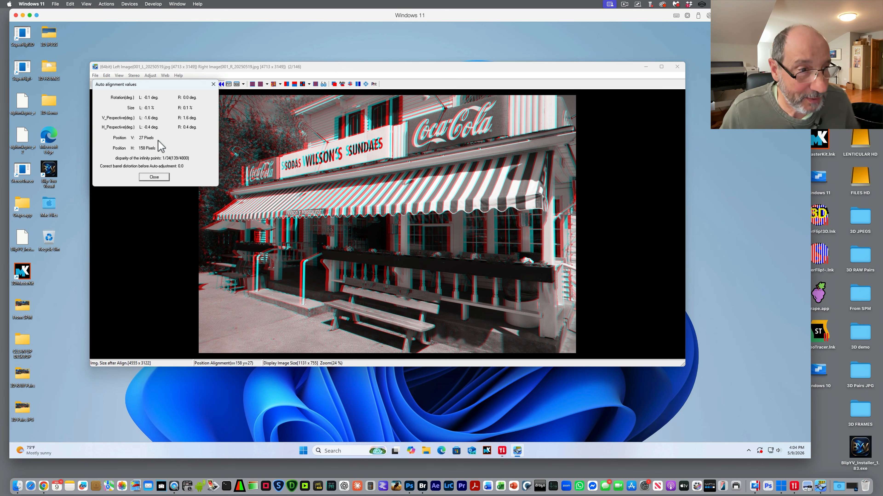
left_click(158, 178)
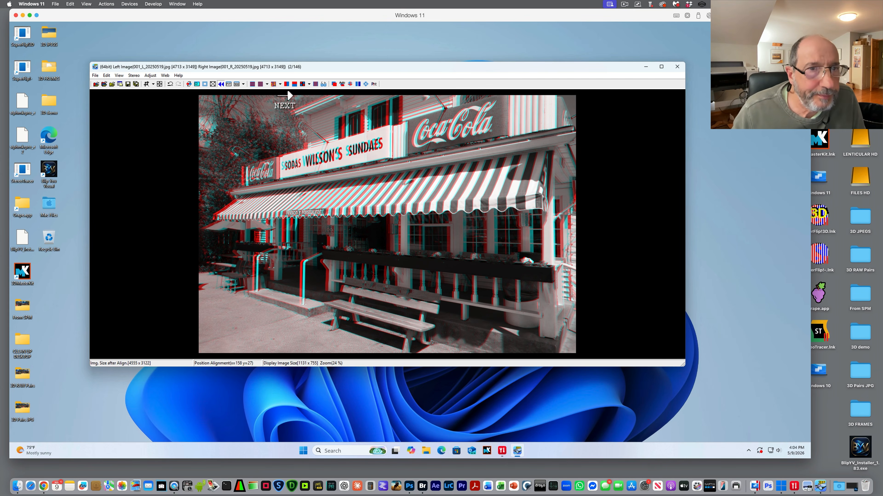
left_click(287, 84)
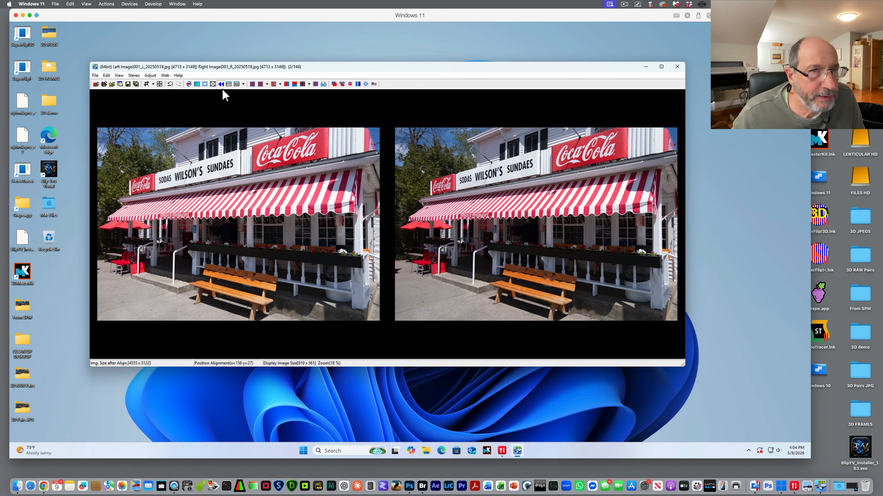
Configure a Multi Conversion with Independent(L/R) input, side-by-side JPG output and auto alignment enabled
left_click(95, 76)
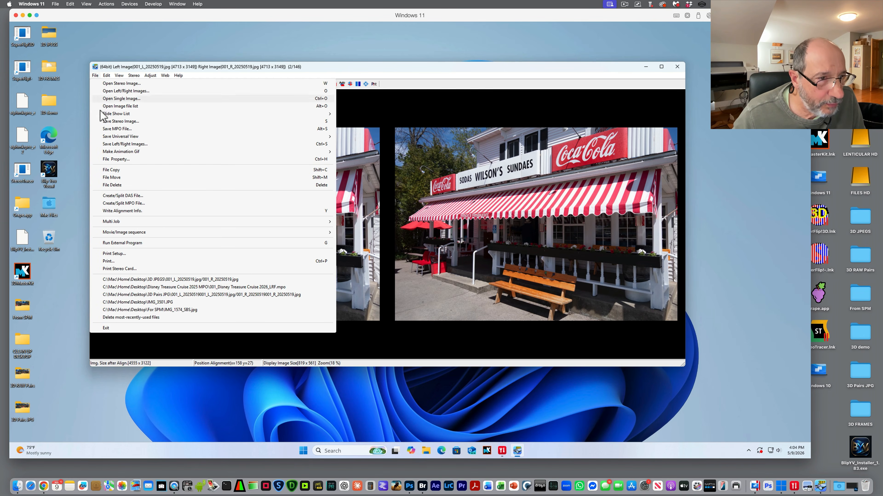
mouse_move(120, 222)
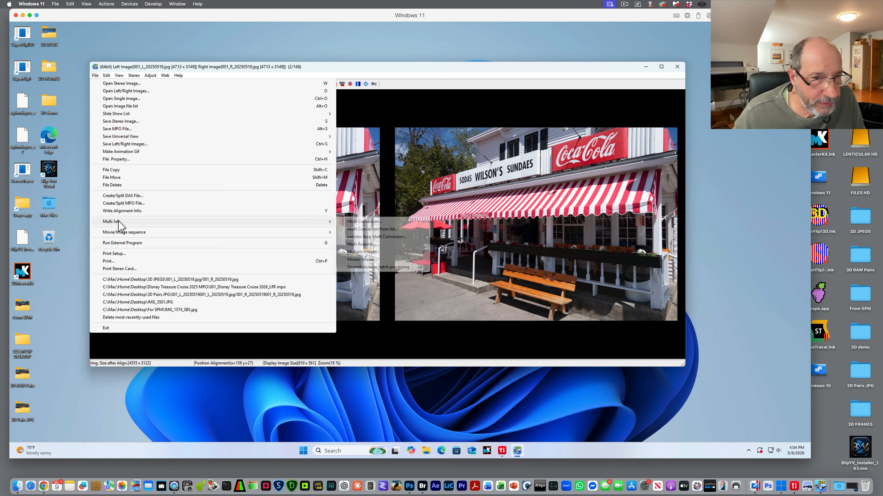
left_click(369, 223)
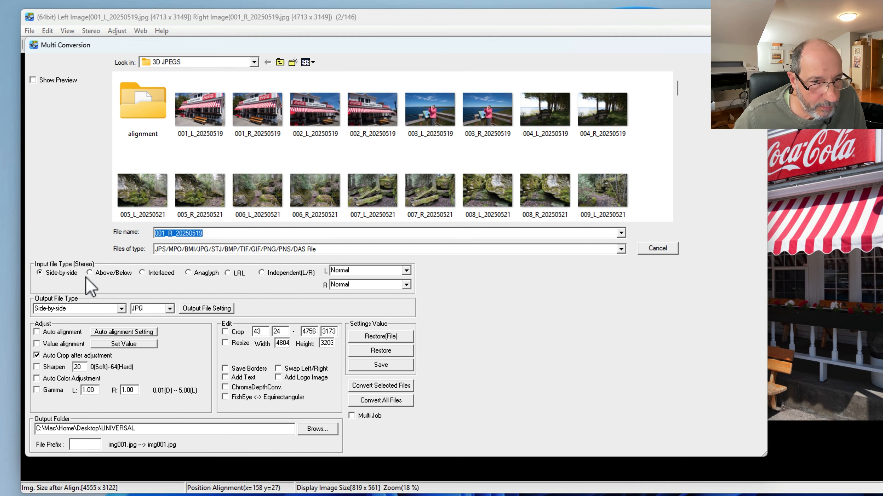
left_click(262, 273)
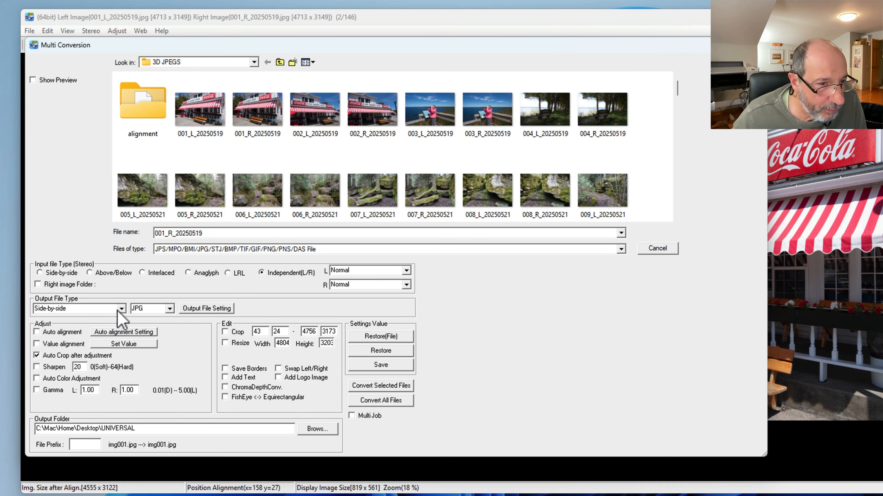
left_click(170, 309)
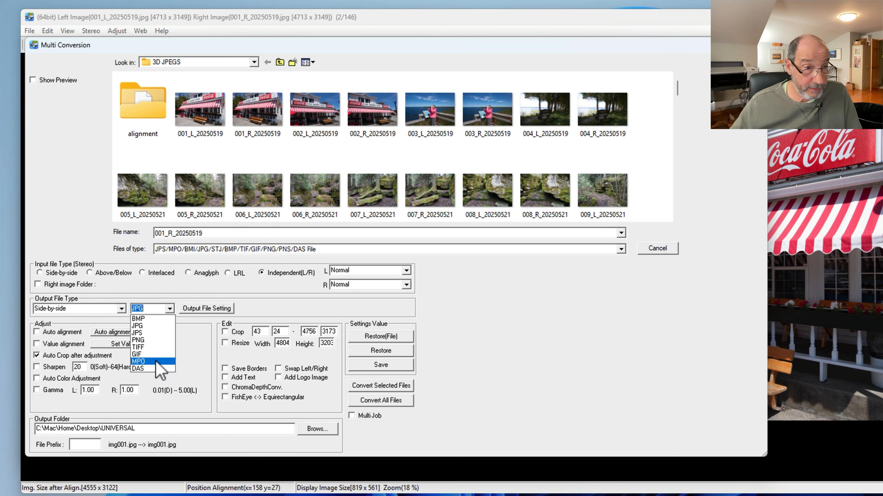
left_click(157, 325)
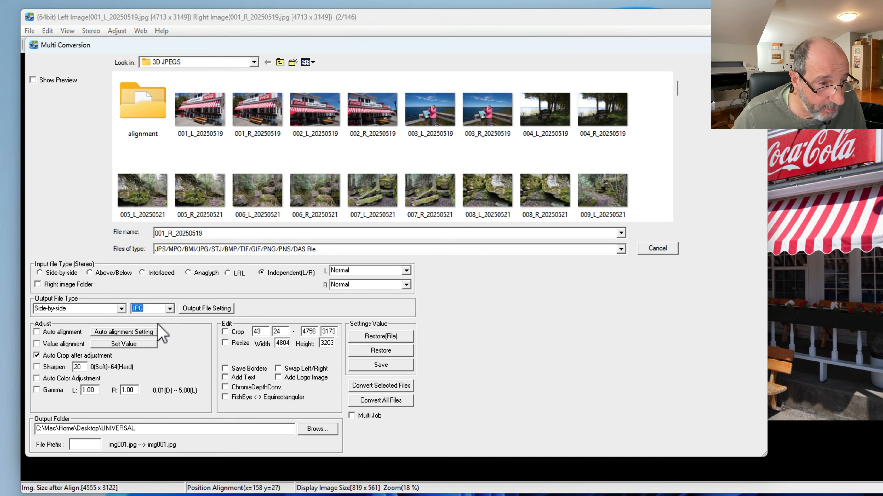
left_click(37, 332)
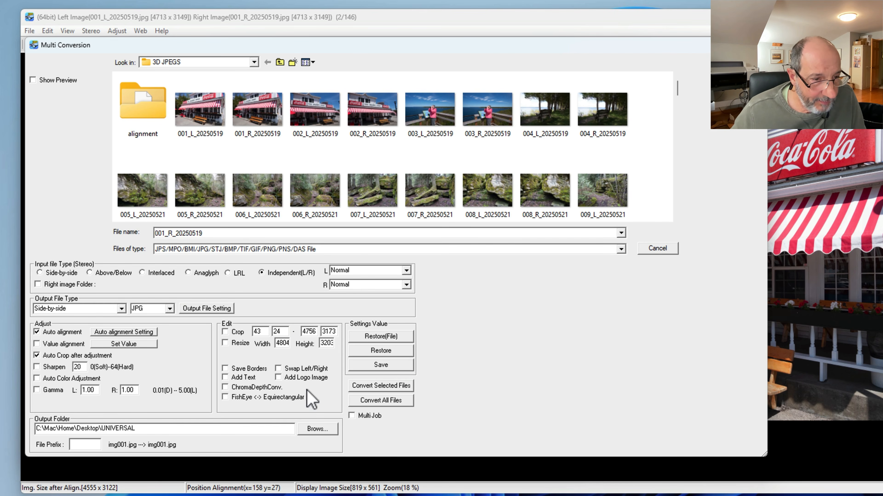
Set the Multi Conversion output folder to From SPM on the Desktop
left_click(323, 431)
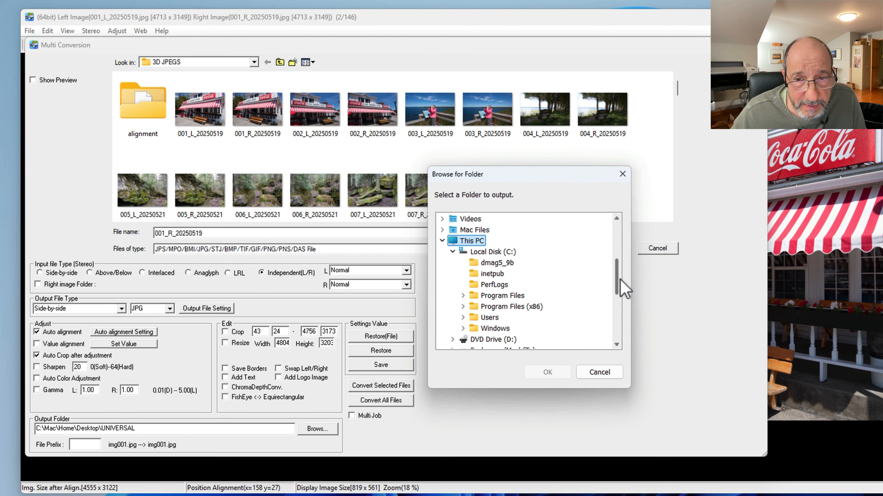
scroll(621, 290, "down", 1)
scroll(619, 288, "down", 4)
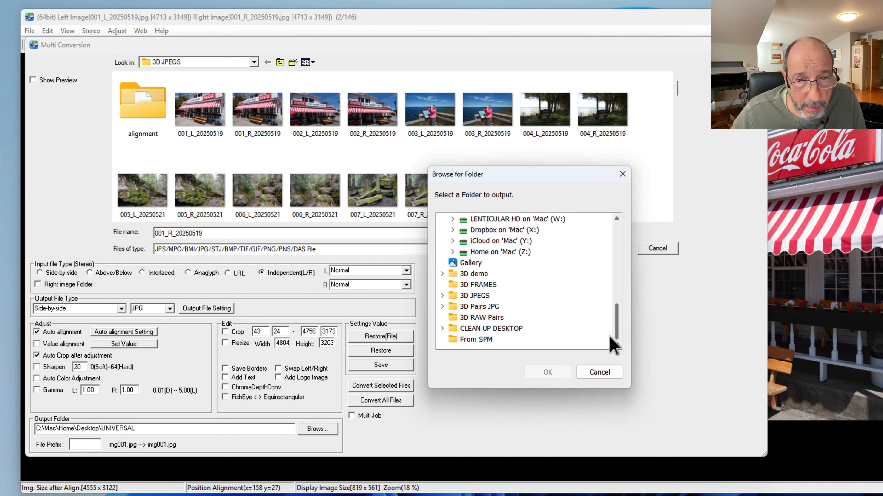
left_click(486, 341)
left_click(545, 373)
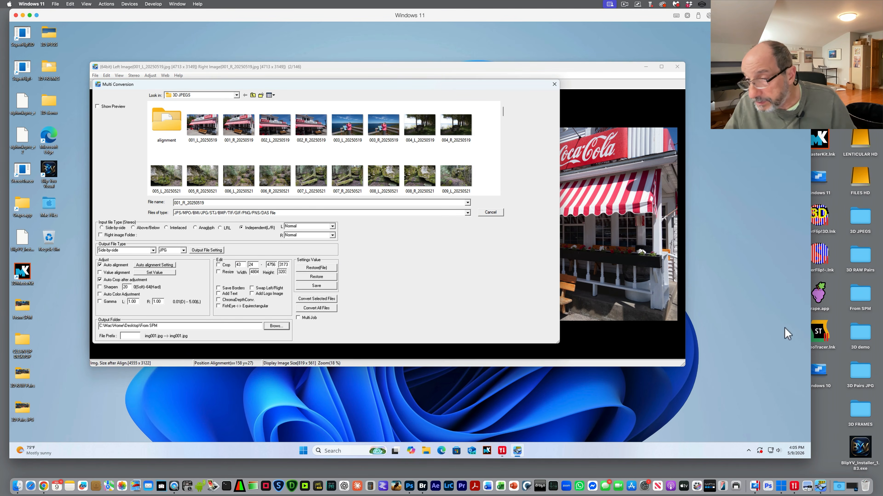
Check the files in the From SPM folder on the Mac, and create a desktop folder named V2 From SPM
double_click(857, 301)
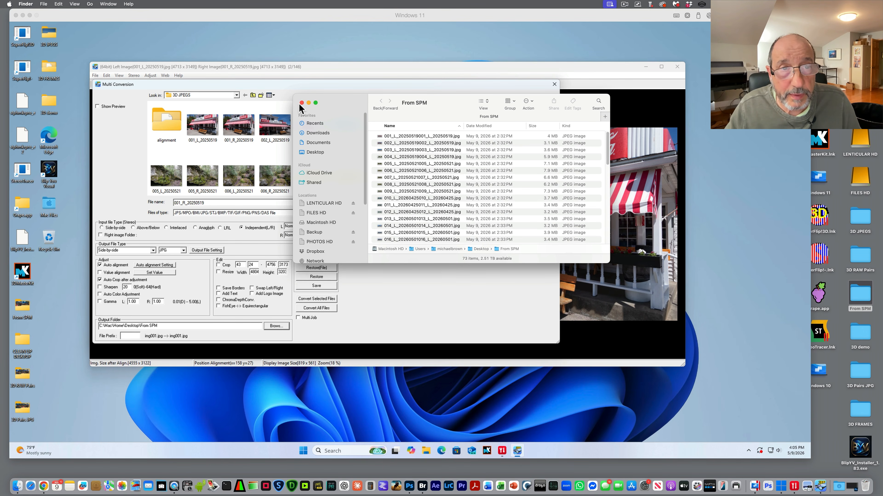
left_click(302, 104)
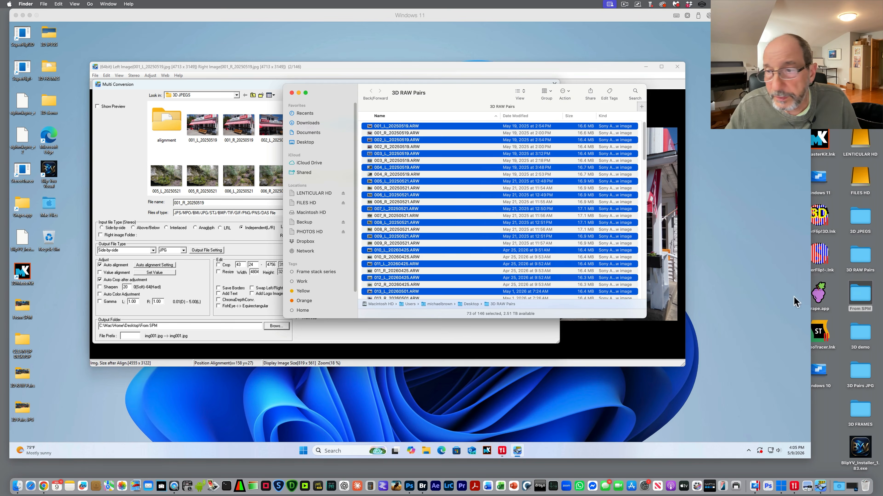
left_click(833, 319)
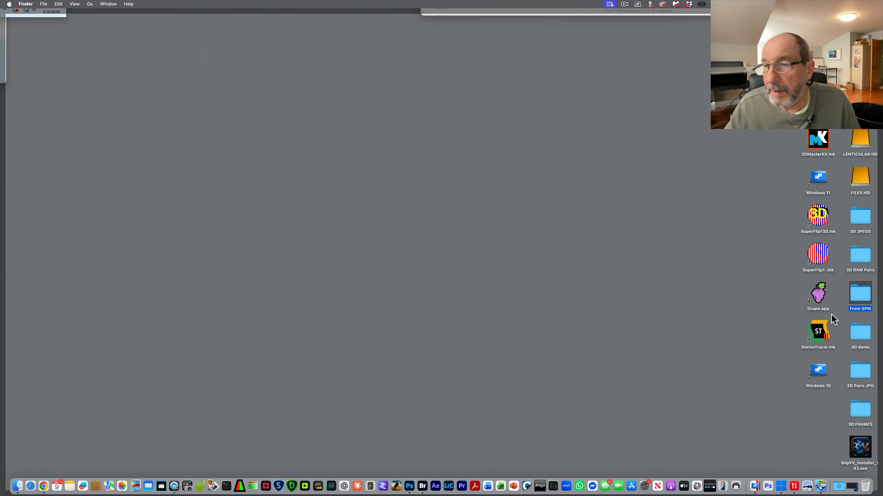
left_click(42, 5)
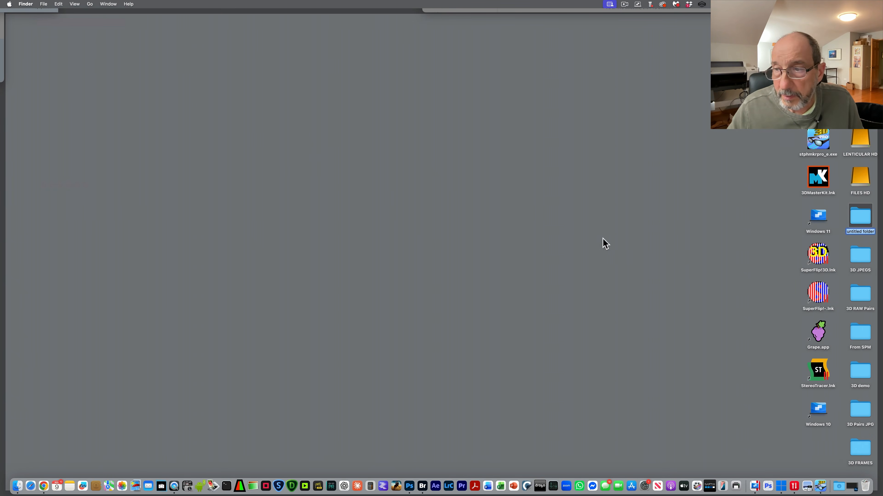
type("V2")
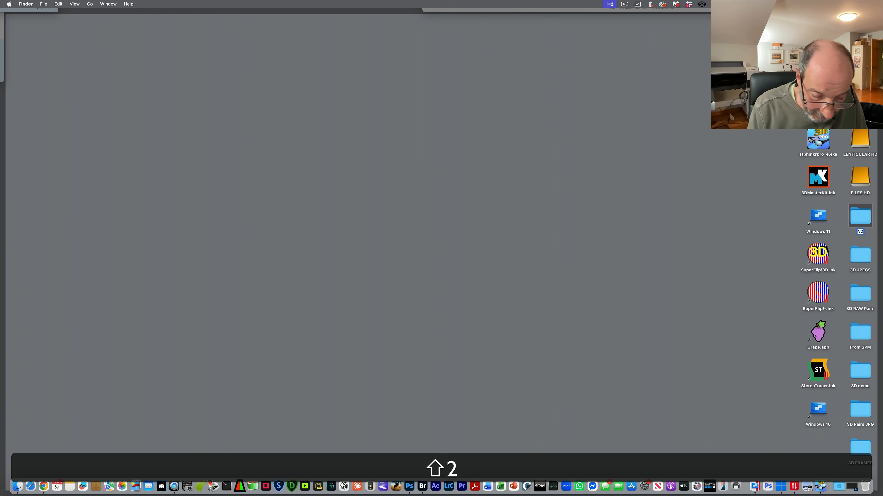
type(" From SPM")
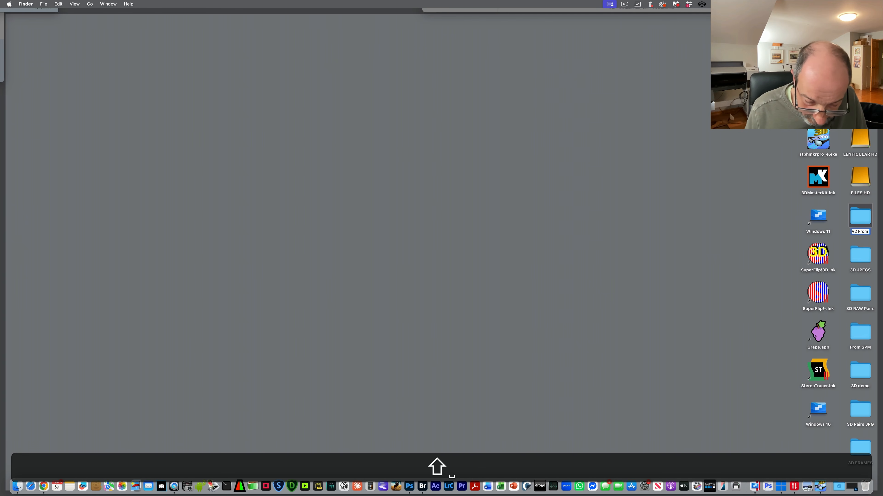
left_click(614, 256)
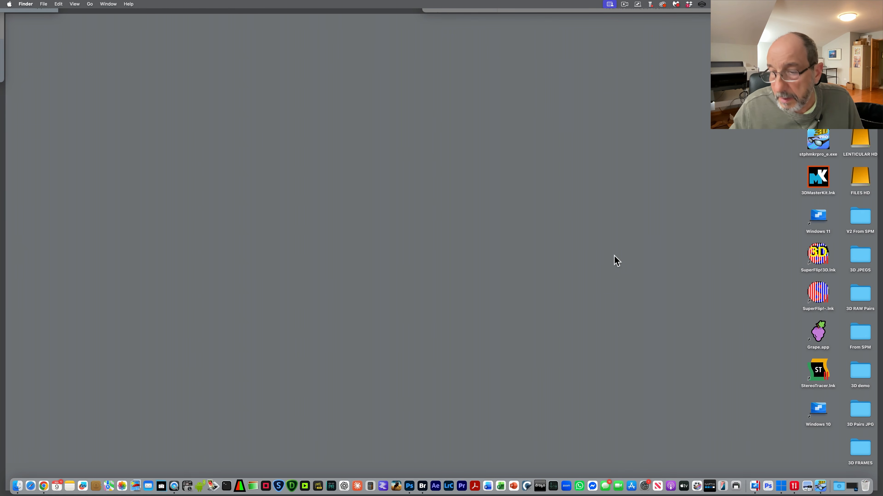
Switch back to StereoPhoto Maker and set the Multi Conversion output folder to V2 From SPM
left_click(820, 487)
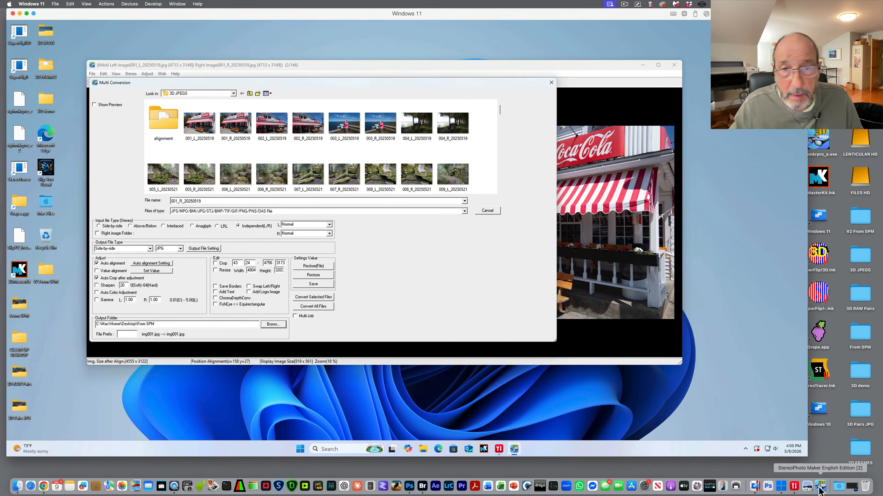
left_click(276, 326)
scroll(410, 257, "down", 5)
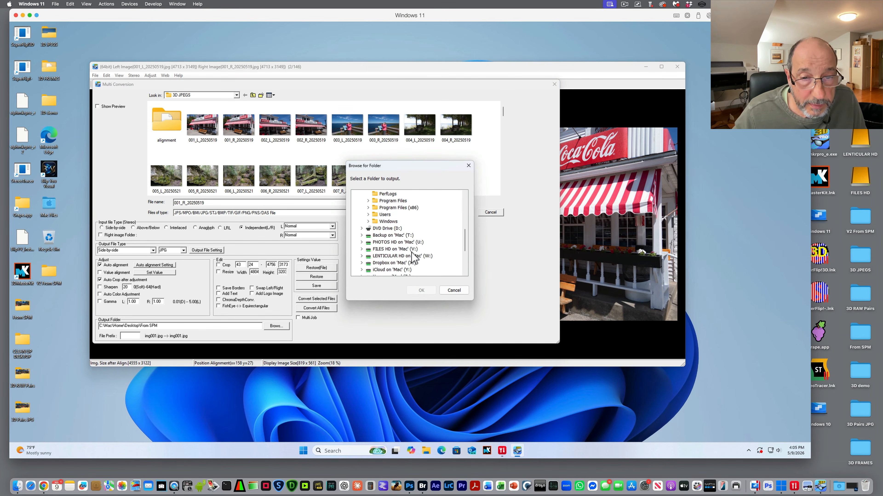
left_click(384, 271)
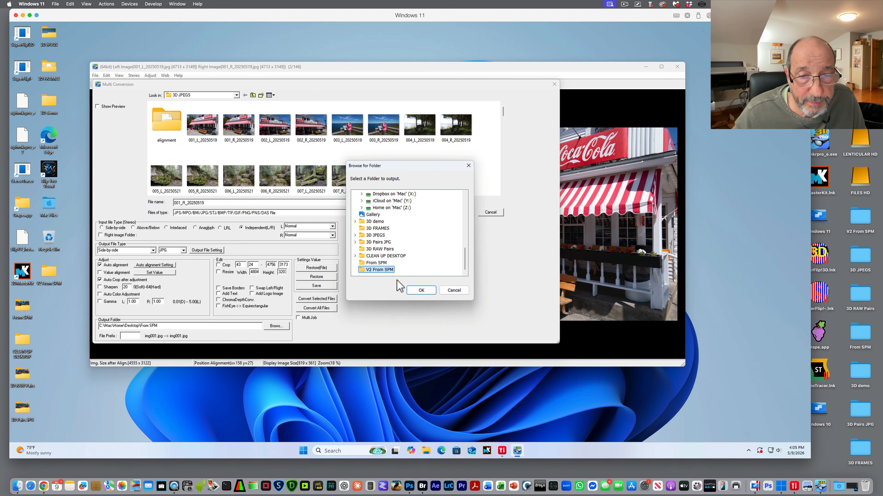
left_click(421, 290)
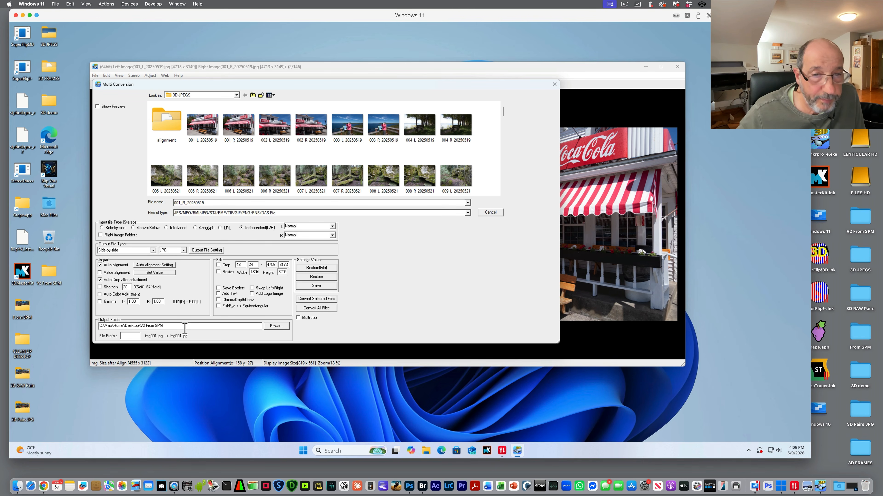
Start the conversion of all files, declining to use the previous report files
left_click(321, 309)
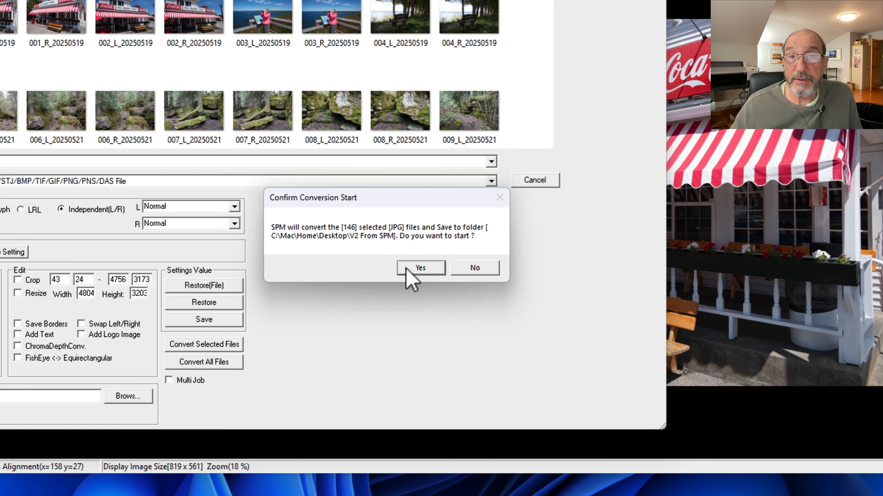
left_click(432, 272)
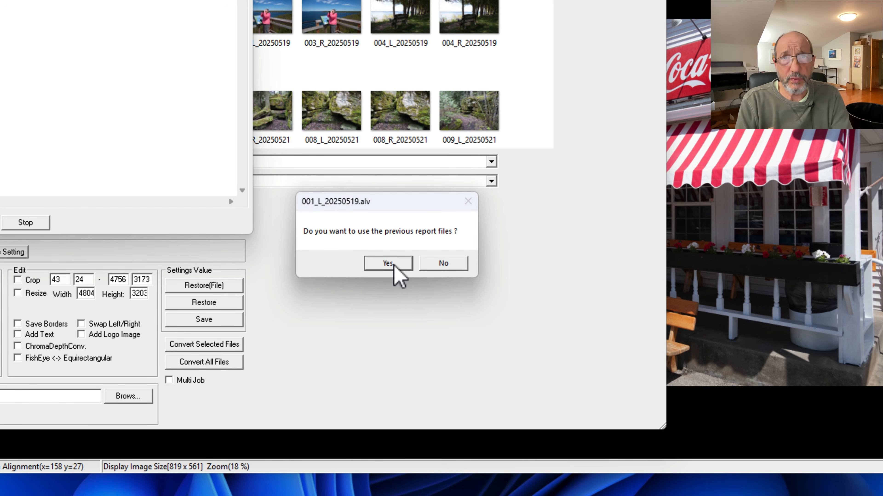
left_click(453, 263)
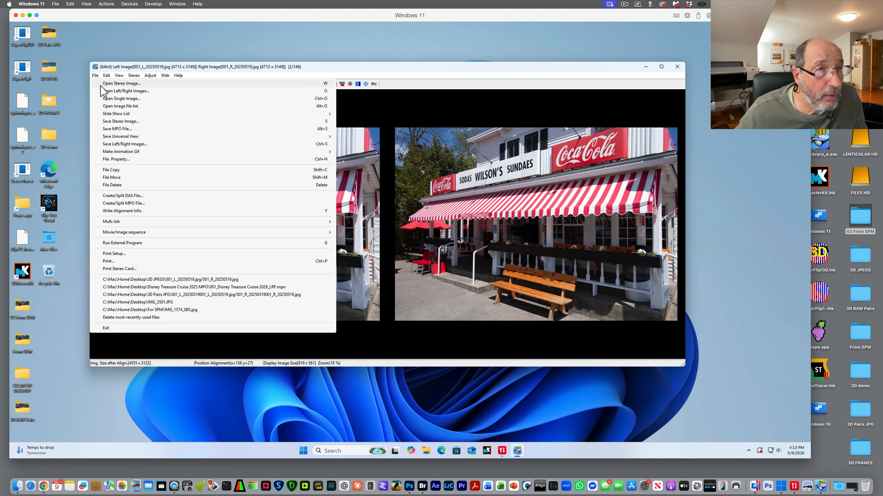
Open the converted side-by-side image 027_L_20260501 from V2 From SPM, without saving the modified current image
left_click(101, 87)
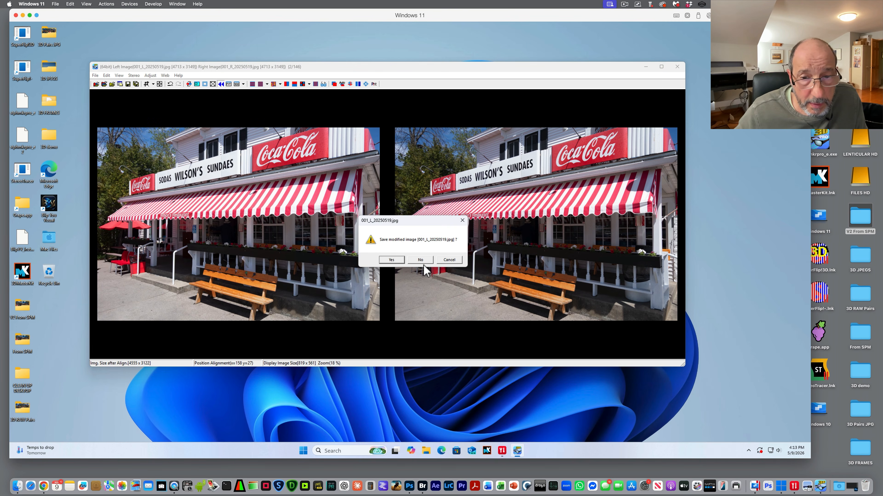
left_click(421, 260)
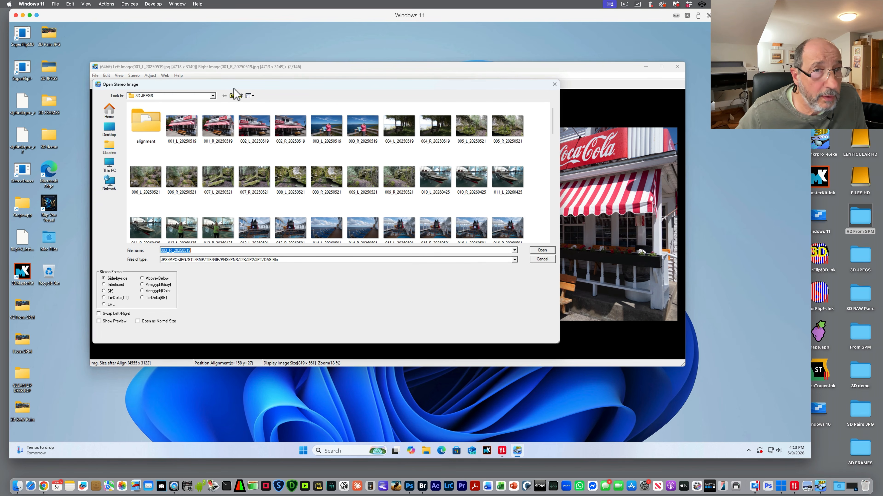
left_click(231, 95)
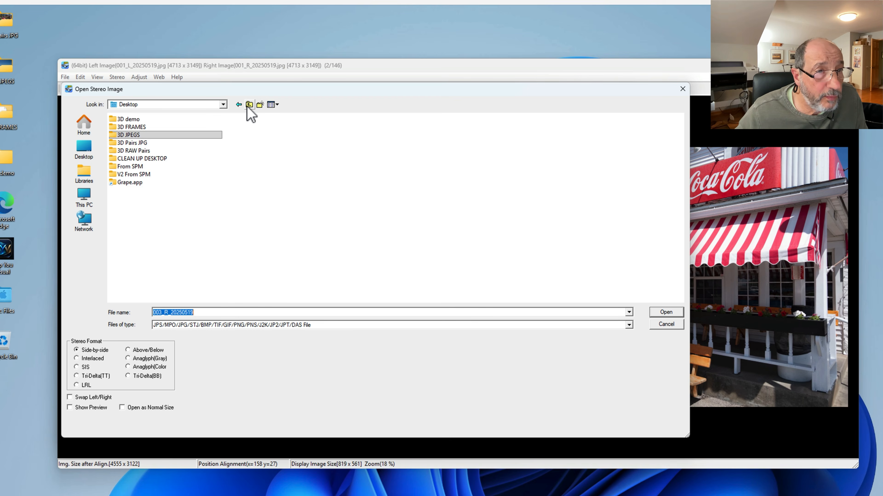
double_click(135, 173)
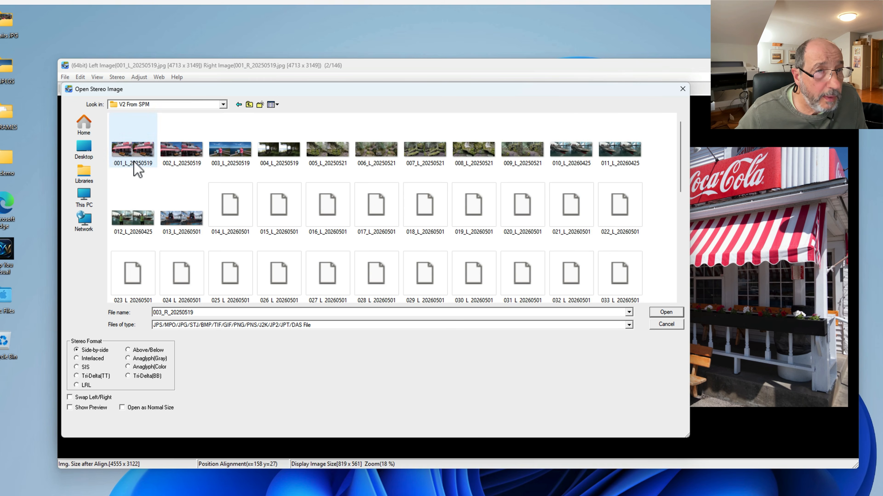
scroll(366, 262, "down", 5)
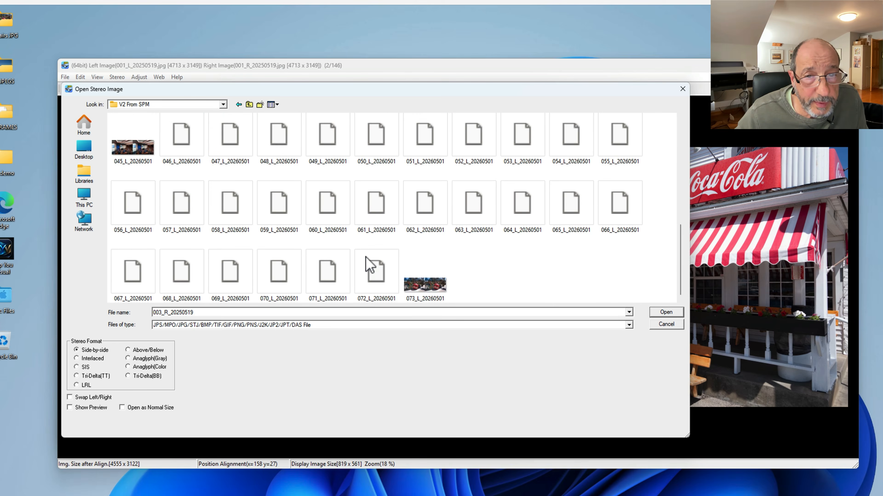
scroll(366, 256, "up", 3)
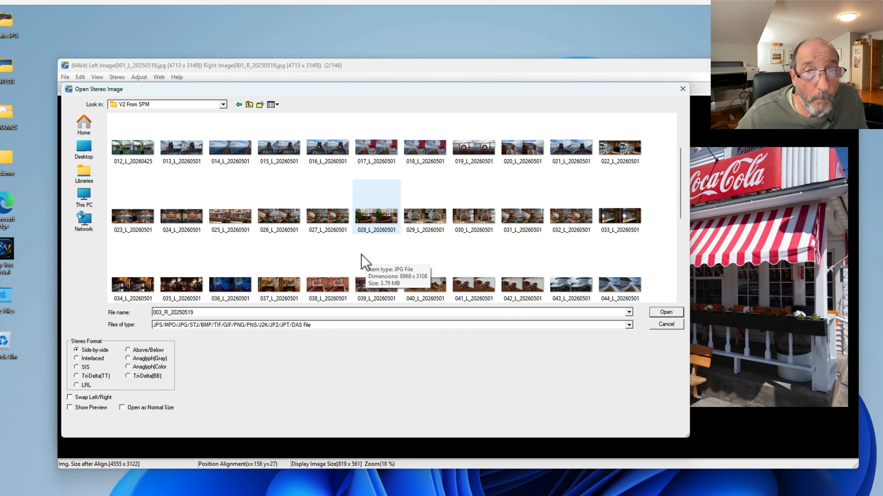
left_click(324, 220)
double_click(322, 220)
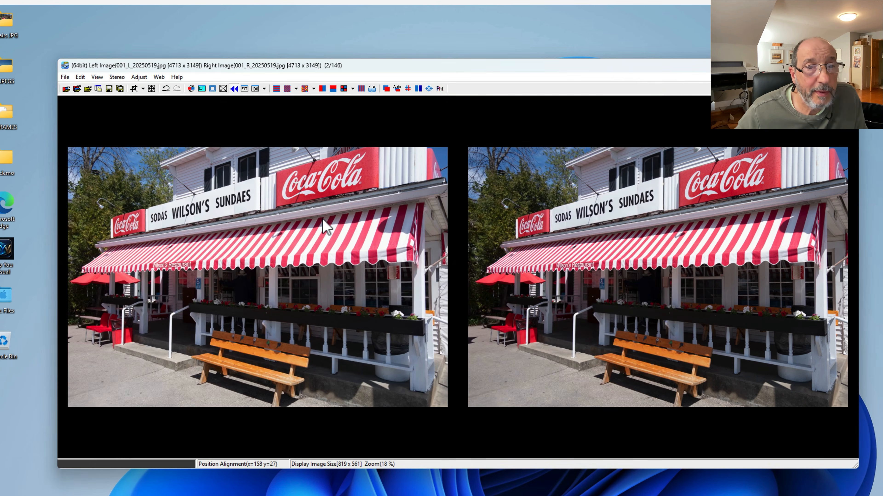
View the opened stereo image as a gray anaglyph in red/cyan and red/green, and return to red/cyan
left_click_drag(386, 66, 346, 62)
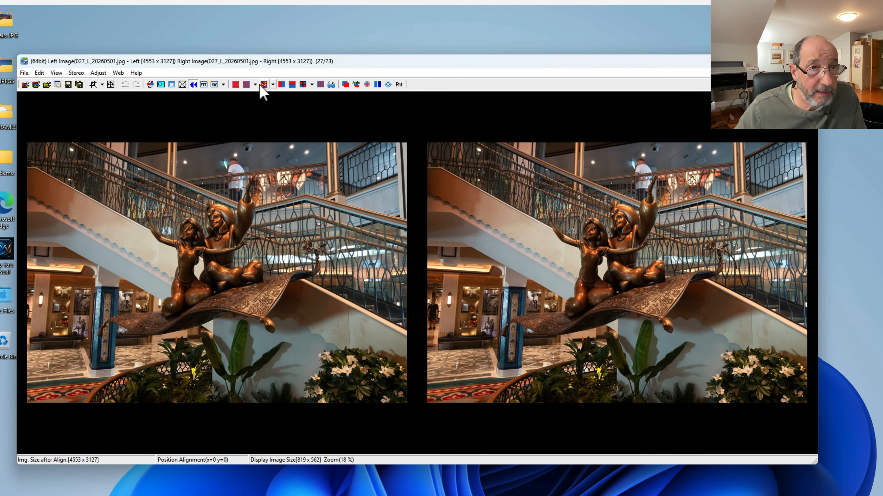
left_click(246, 84)
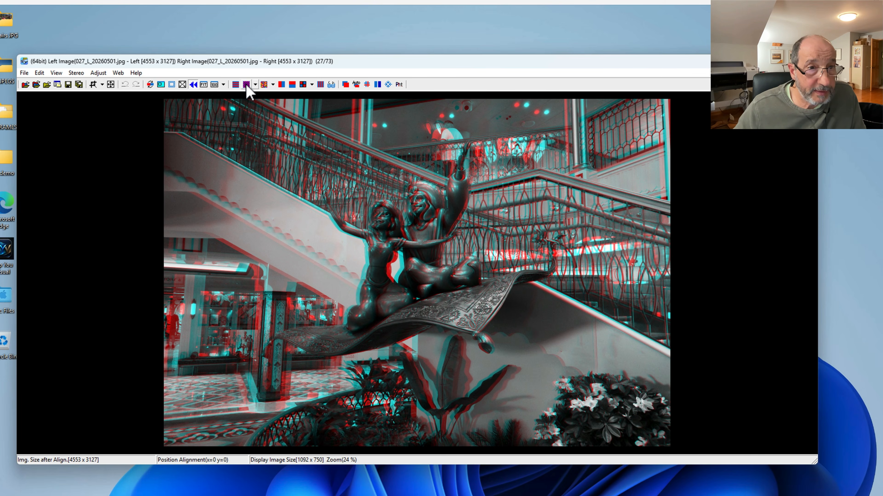
left_click(255, 85)
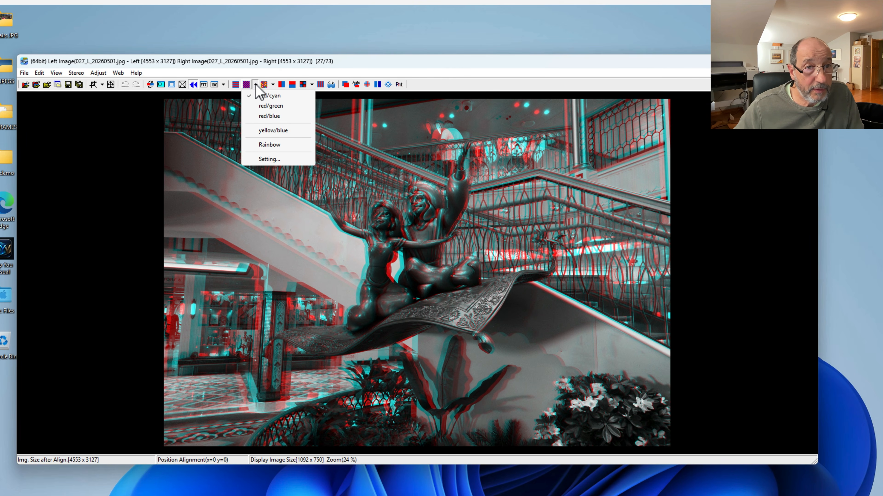
left_click(267, 106)
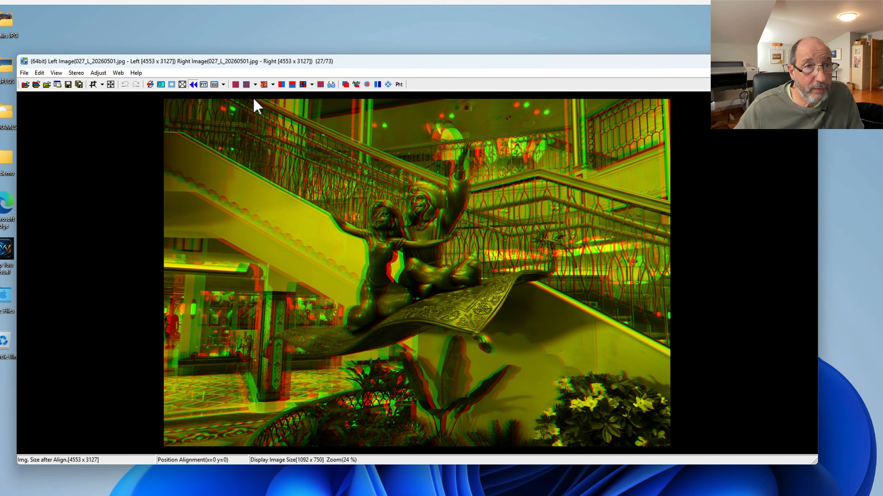
left_click(255, 84)
left_click(261, 98)
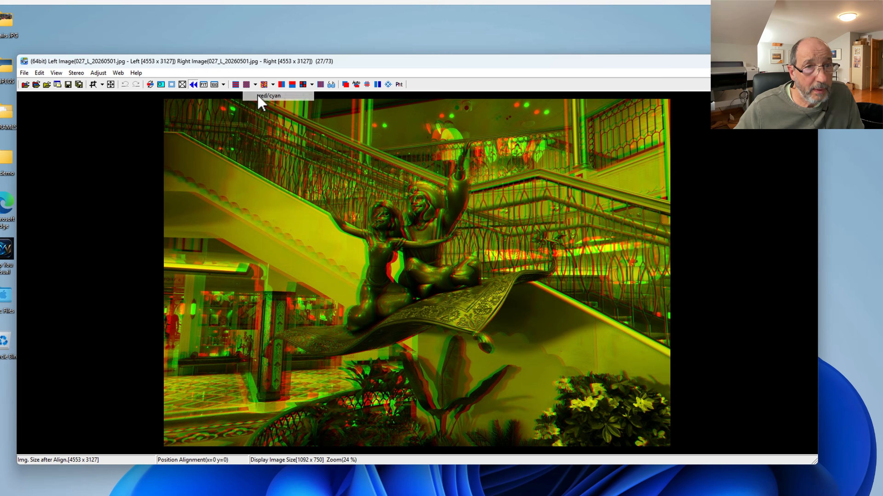
View the stereo image as a color anaglyph, and switch back to the gray red/cyan anaglyph
left_click(273, 85)
left_click(281, 104)
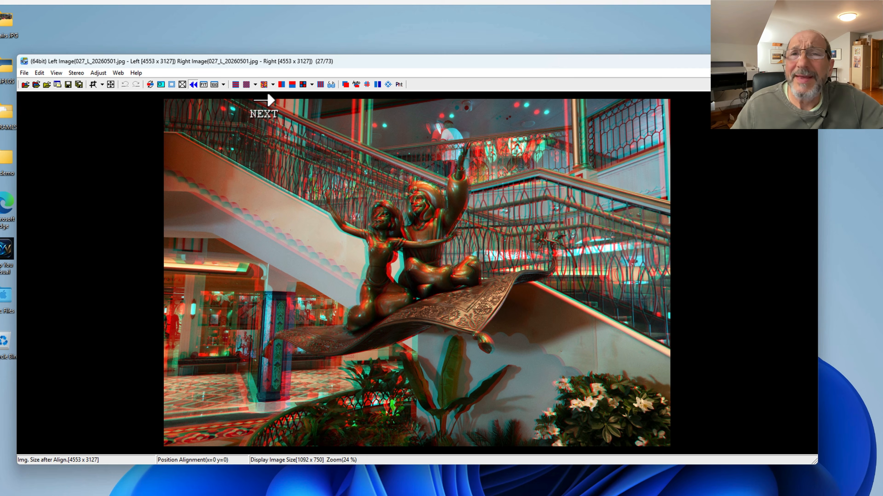
left_click(256, 86)
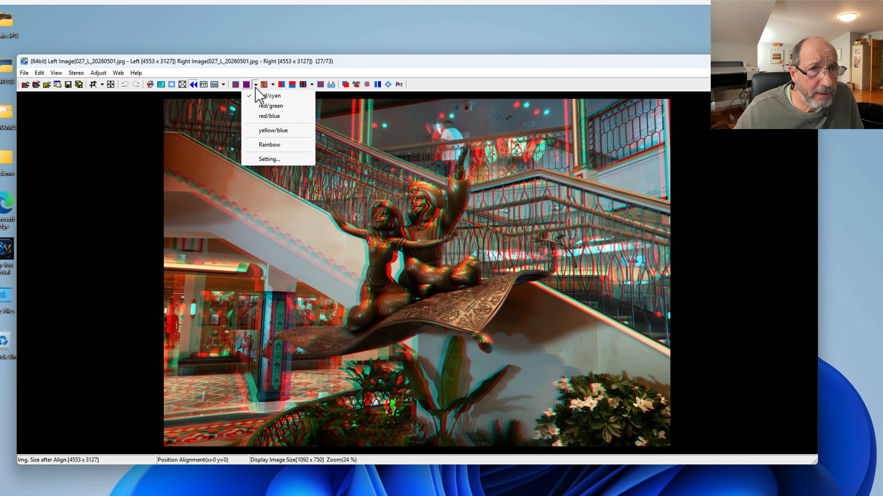
left_click(256, 93)
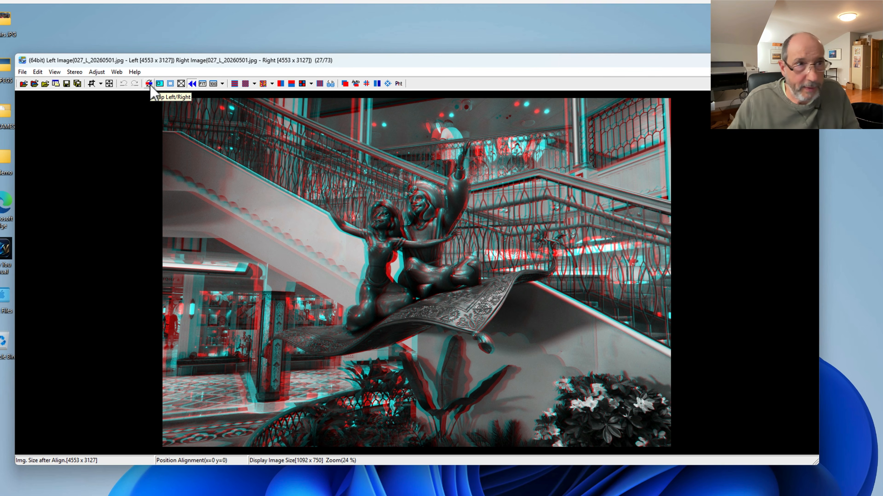
Save the image as a Universal Freeview LR/RL JPEG named 027_L_20260501_UNIVERSAL on the Desktop
left_click(22, 72)
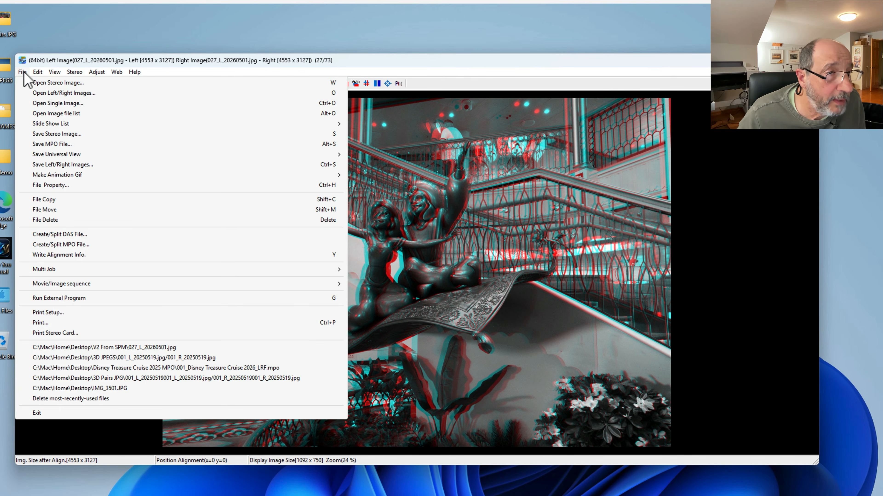
mouse_move(40, 156)
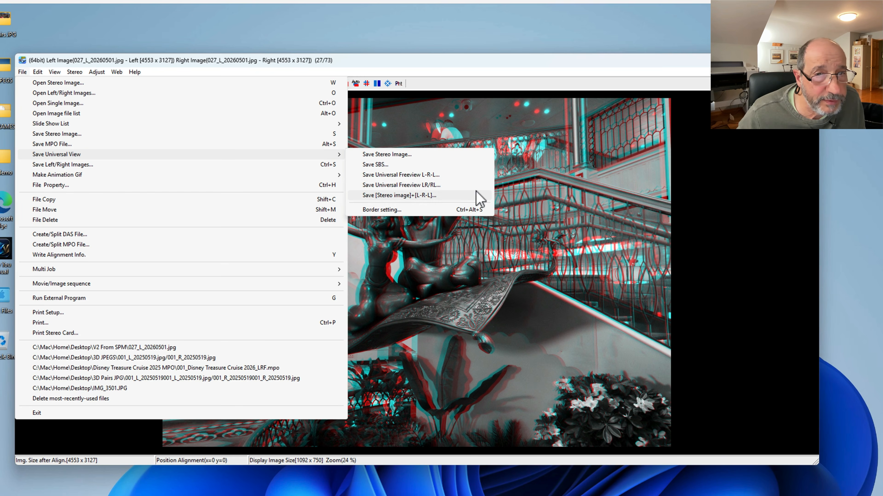
left_click(439, 185)
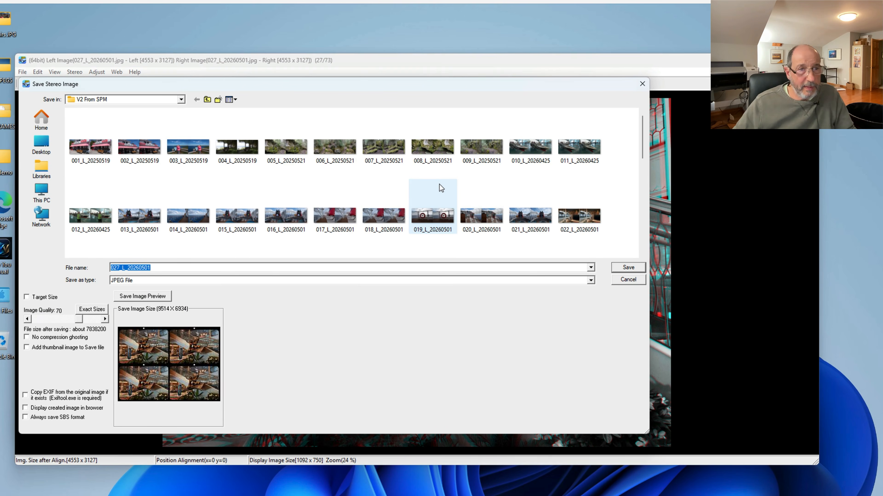
left_click(208, 100)
left_click(157, 269)
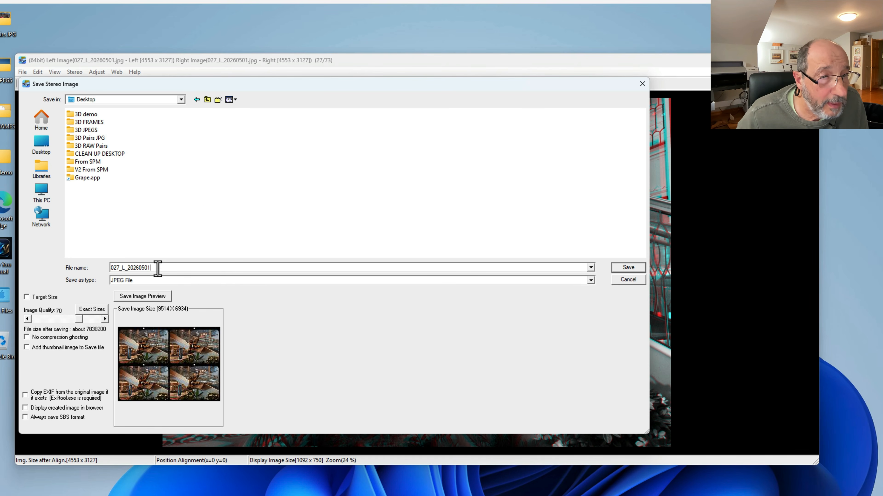
type("_UNIVERSAL")
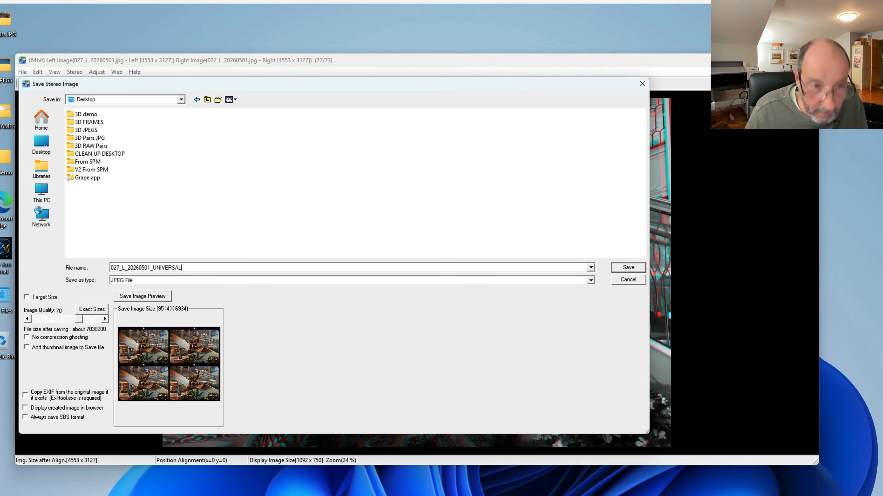
left_click(628, 267)
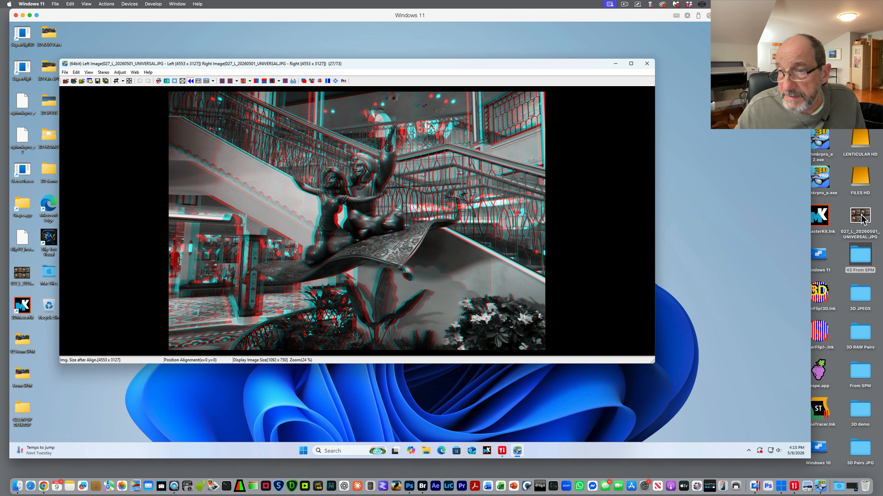
Open 027_L_20260501_UNIVERSAL.JPG from the desktop in Photoshop, enlarge its window to view the whole layout, and close it
left_click_drag(860, 215, 410, 487)
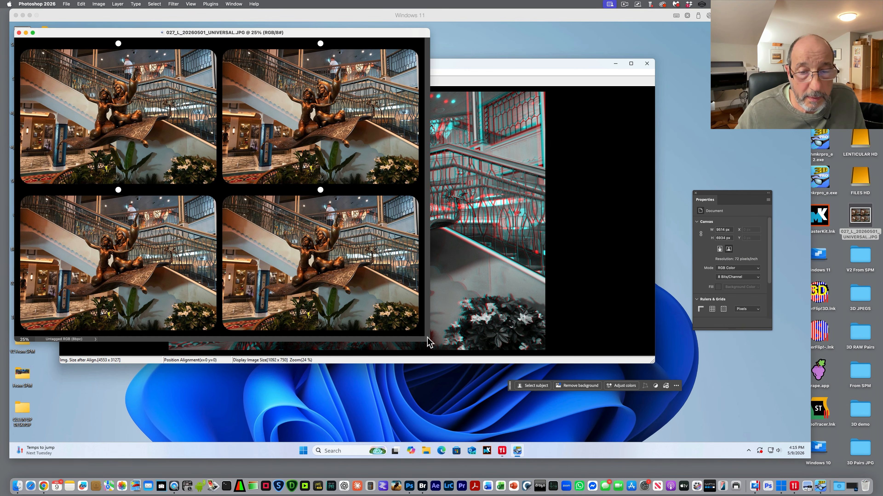
left_click_drag(427, 342, 681, 399)
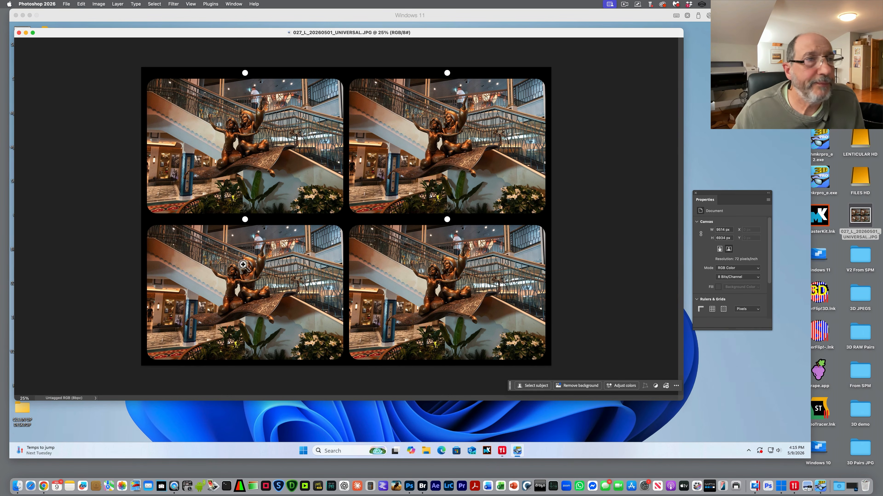
left_click(19, 33)
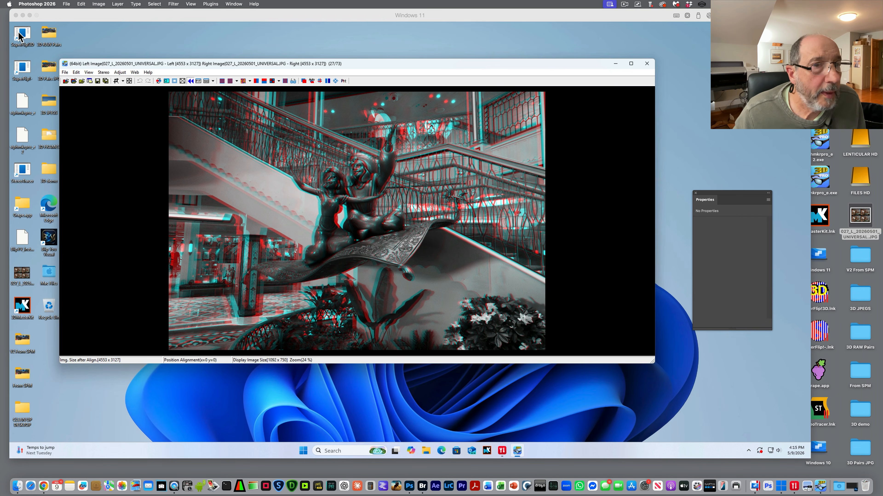
In the Windows 11 stereo program, save the gray anaglyph as a stereo JPEG named 027_L_20260501_ANAGLYPH on the Desktop
left_click(66, 73)
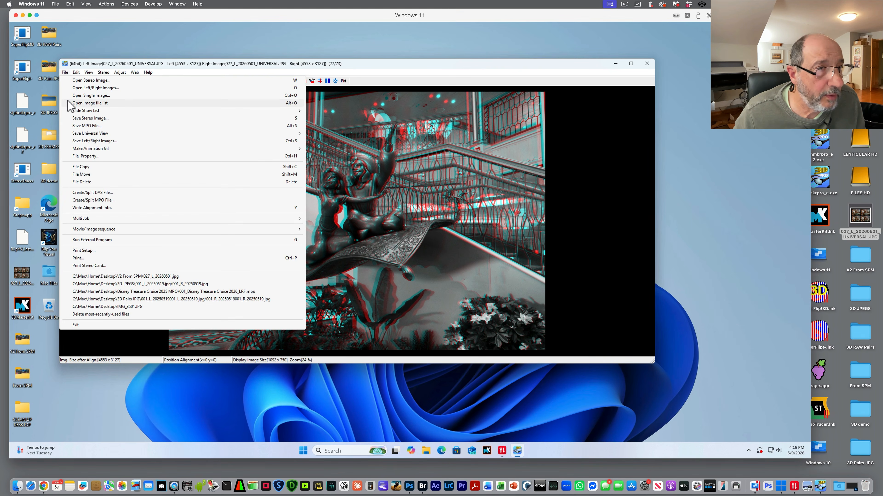
left_click(72, 118)
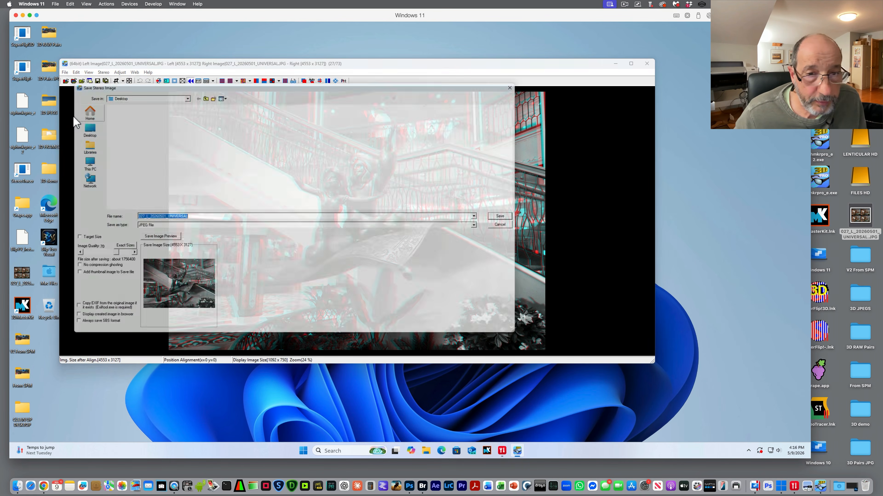
left_click(179, 217)
key("BackSpace")
key("BackSpace")
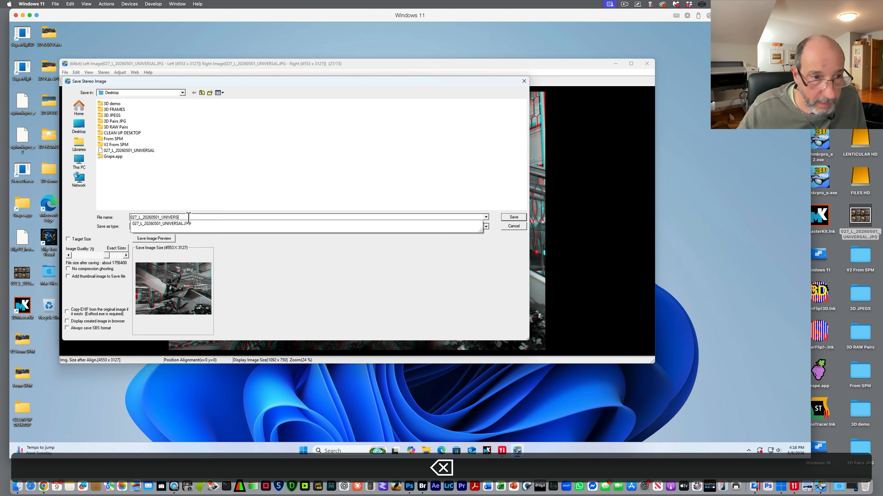
key("BackSpace")
key("BackSpace")
key("BackSpace")
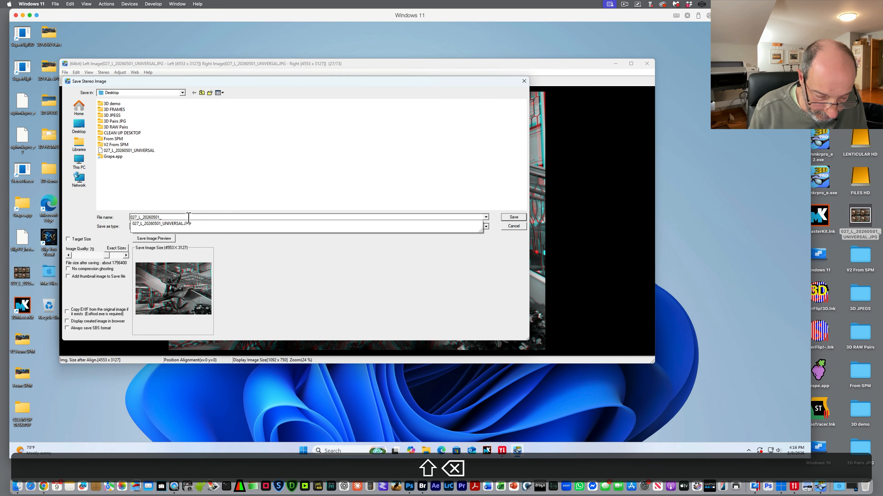
type("ANAGLYPH")
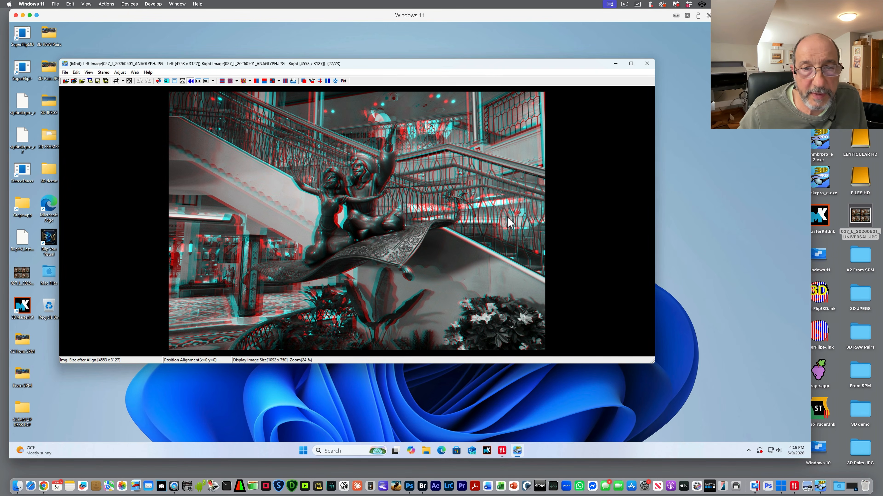
Open 027_L_20260501_ANAGLYPH.JPG in Photoshop, enlarge its window to view it, close it, and return to the Windows 11 stereo program
left_click_drag(863, 219, 412, 487)
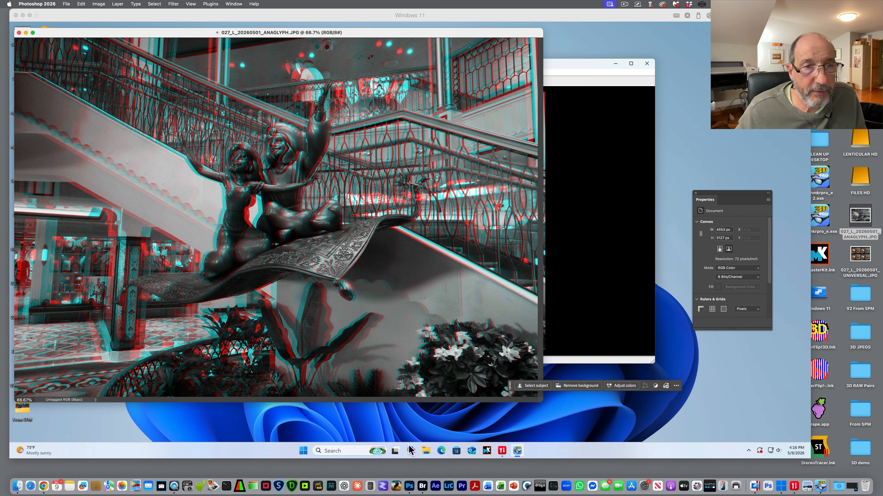
left_click_drag(543, 403, 794, 439)
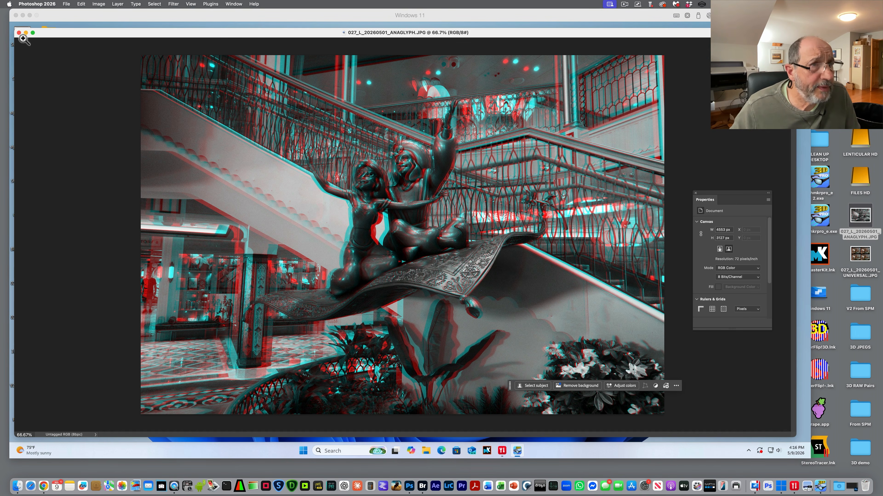
left_click(19, 32)
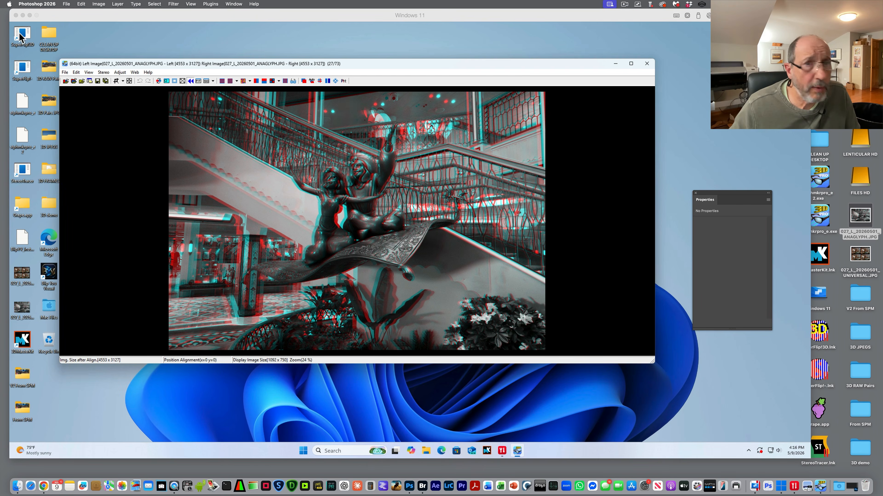
left_click(371, 65)
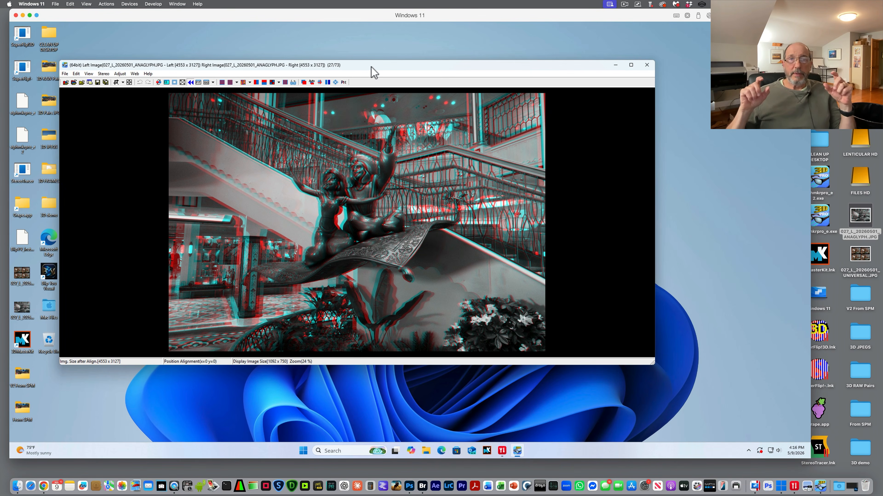